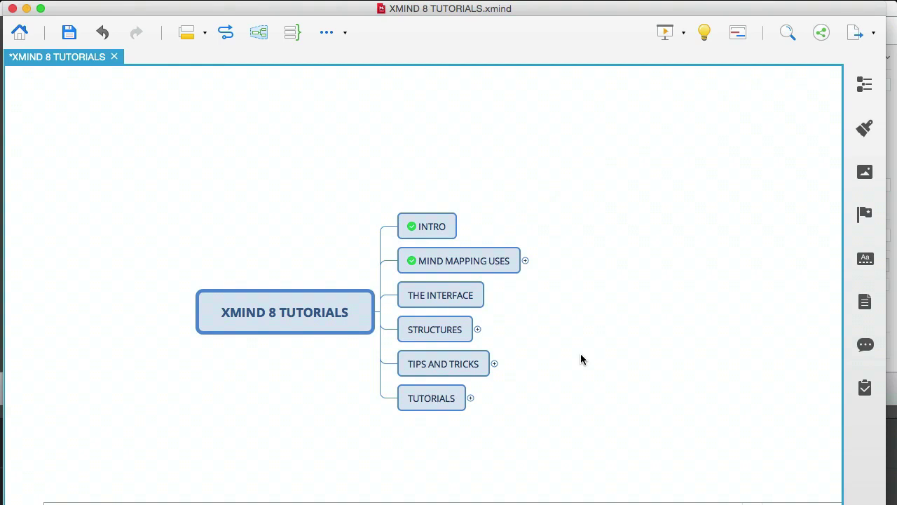
# Step: Open the gallery for creating a new map and look through the blank map structures
pyautogui.click(466, 297)
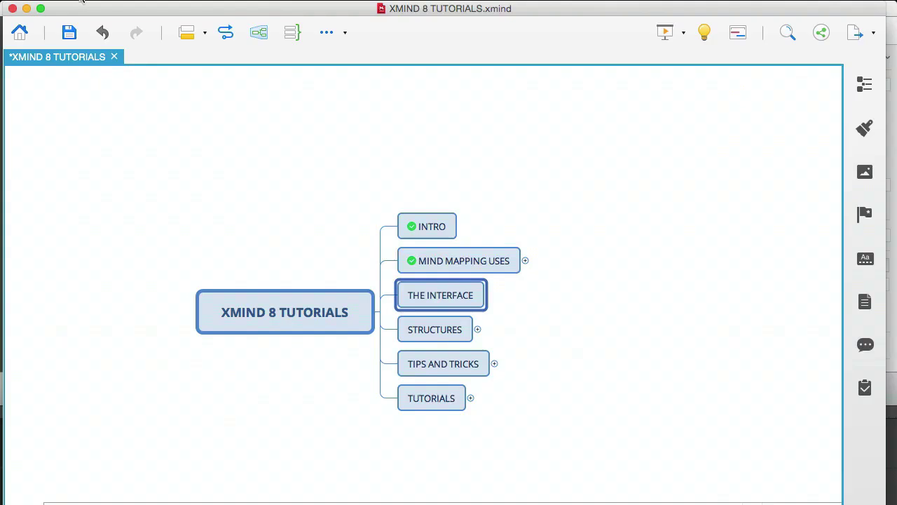
pyautogui.click(84, 2)
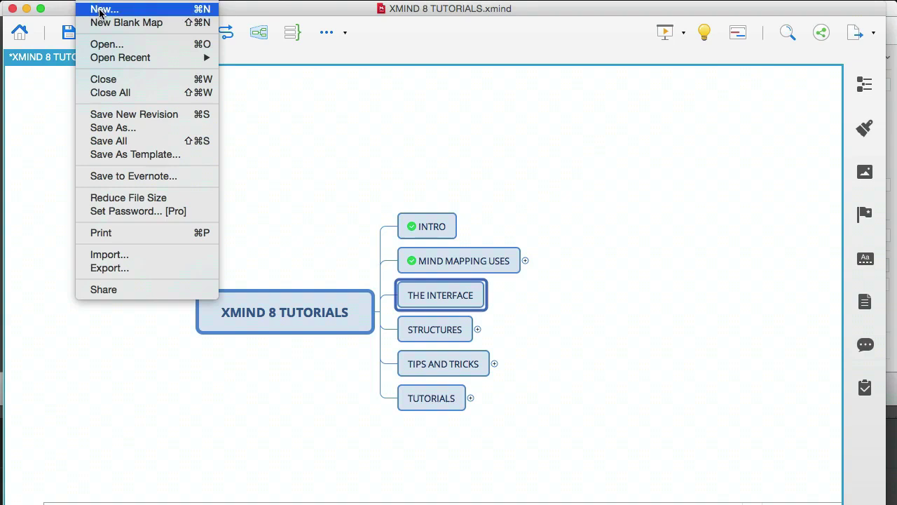
pyautogui.click(102, 10)
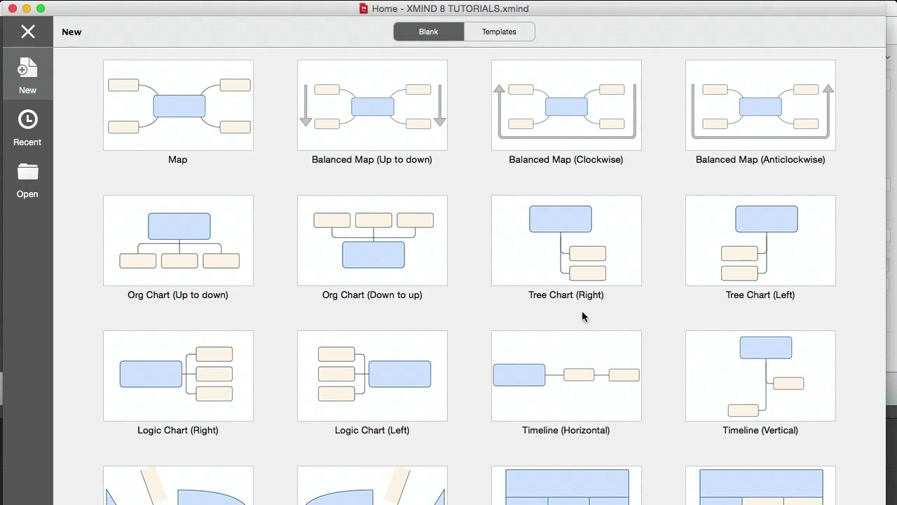
pyautogui.scroll(-3, 581, 311)
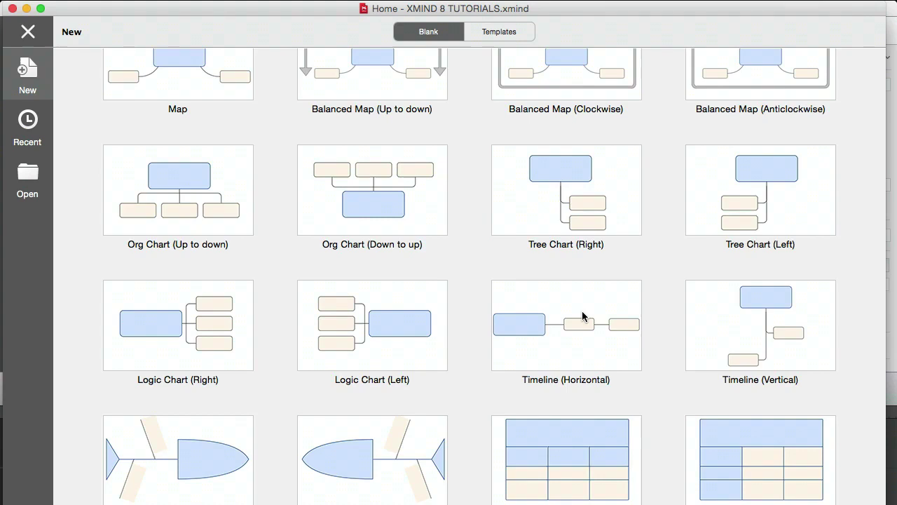
pyautogui.scroll(2, 582, 311)
pyautogui.scroll(1, 582, 311)
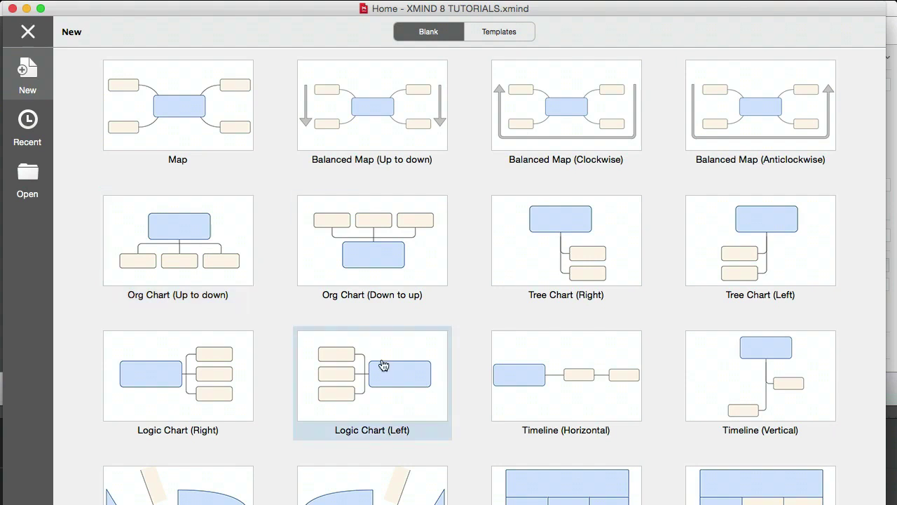
pyautogui.scroll(-2, 384, 364)
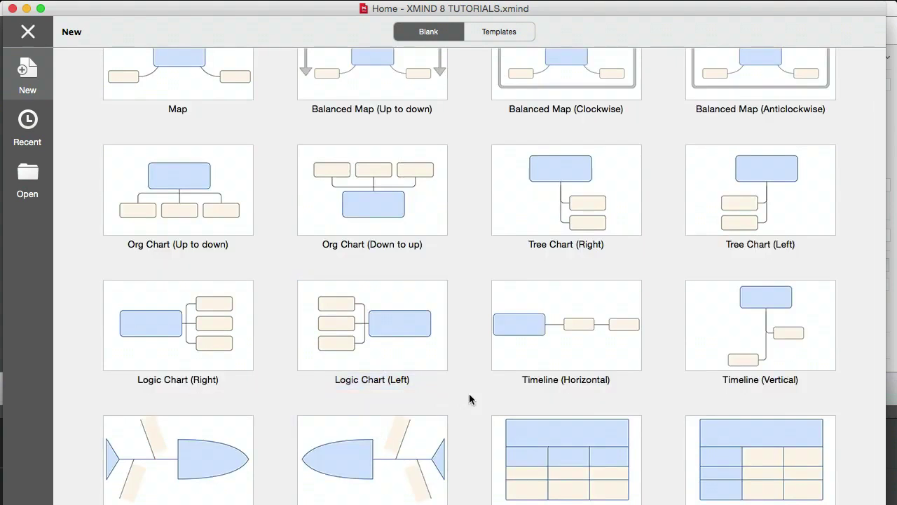
pyautogui.scroll(2, 435, 338)
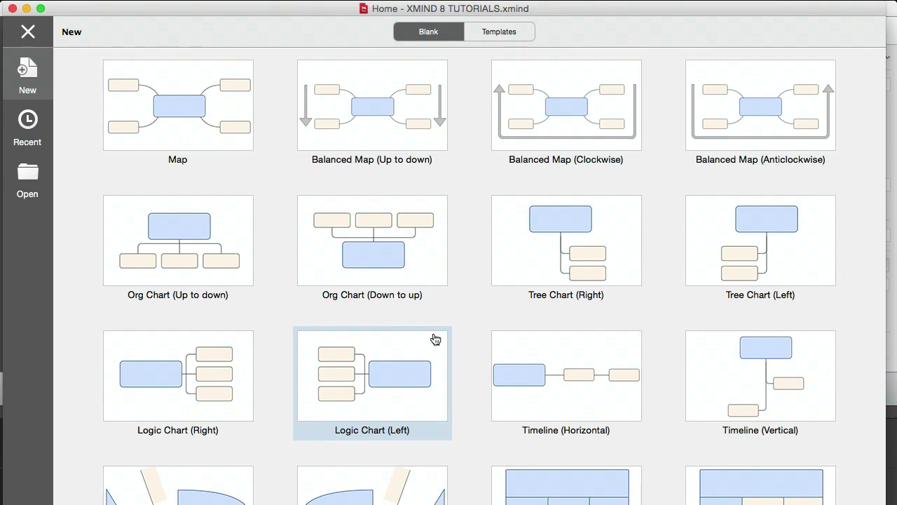
# Step: Look through the ready-made map templates, from the Business category down to the Personal category
pyautogui.click(500, 31)
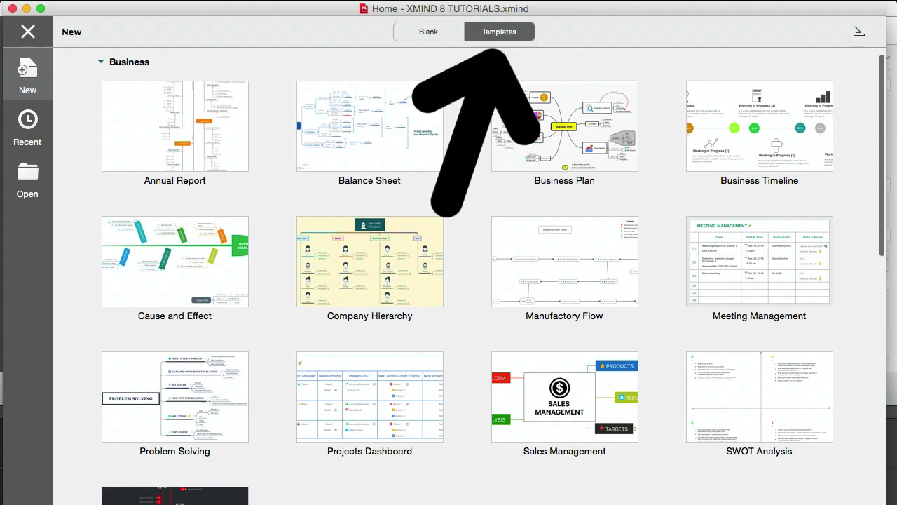
pyautogui.scroll(-1, 463, 211)
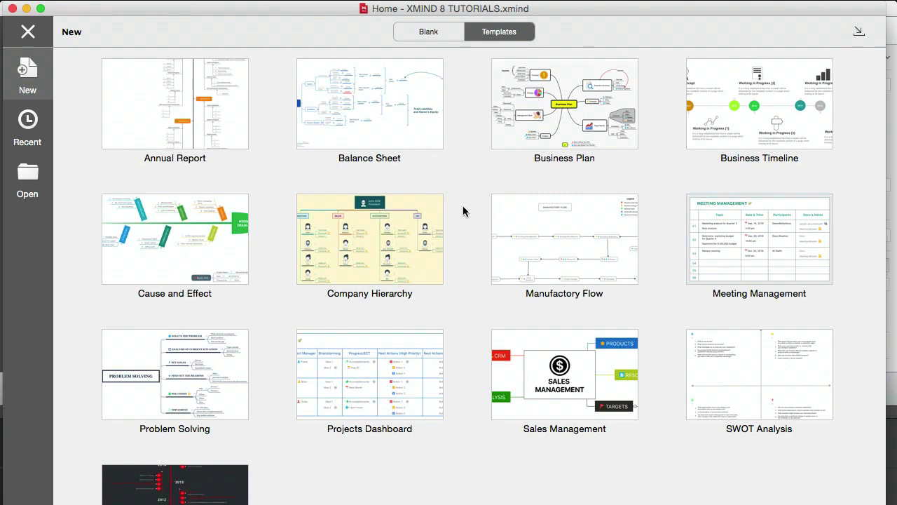
pyautogui.scroll(-1, 463, 211)
pyautogui.scroll(-1, 463, 211)
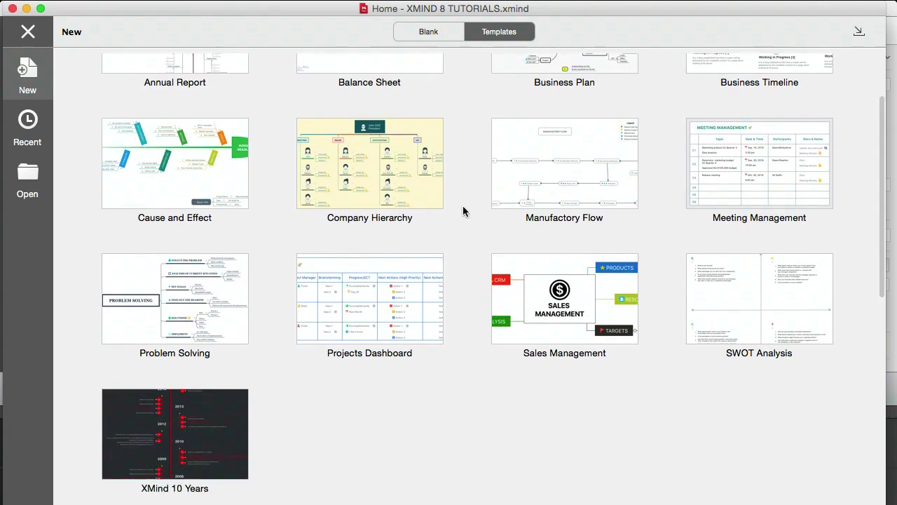
pyautogui.scroll(-5, 476, 225)
pyautogui.scroll(-6, 476, 225)
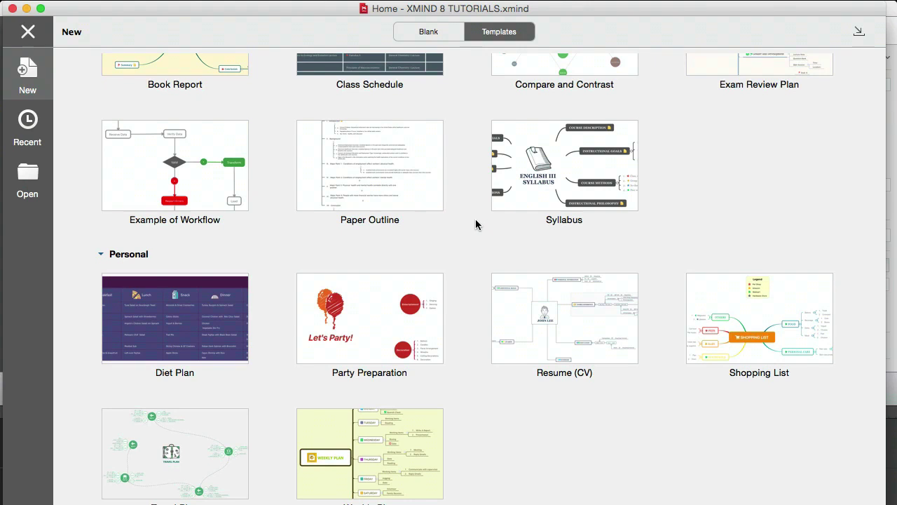
pyautogui.scroll(8, 476, 224)
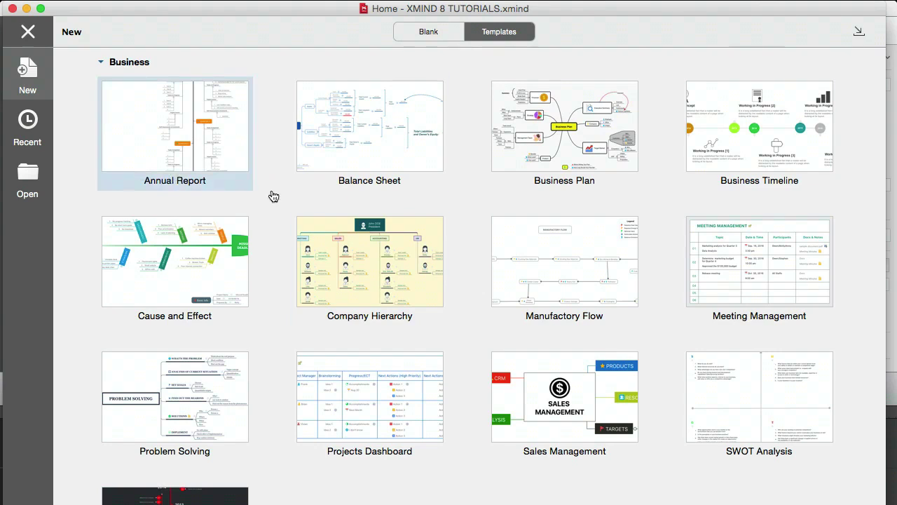
pyautogui.click(375, 149)
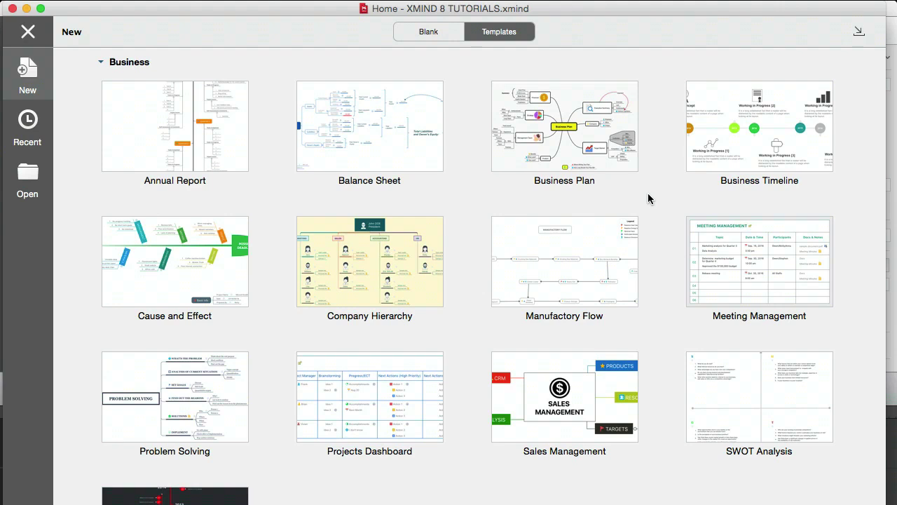
# Step: Create a blank Logic Chart (Right) map with the Professional theme
pyautogui.click(440, 33)
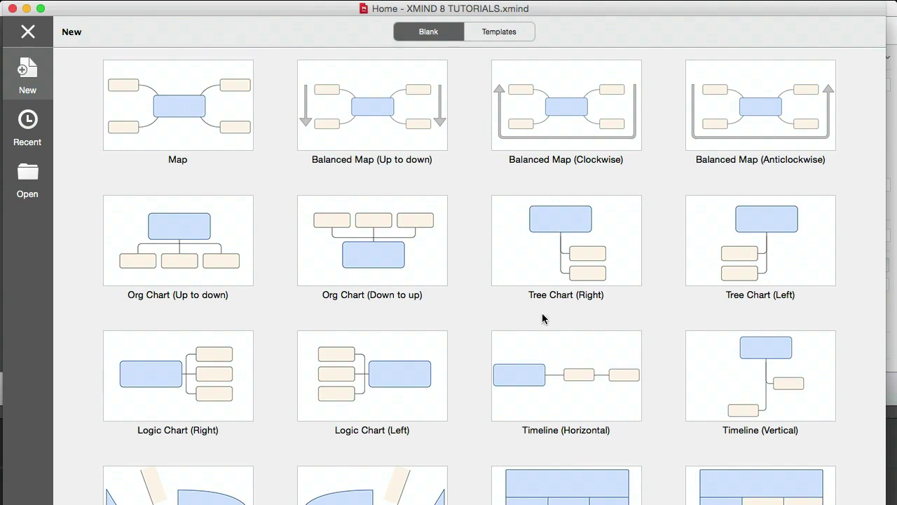
pyautogui.click(176, 374)
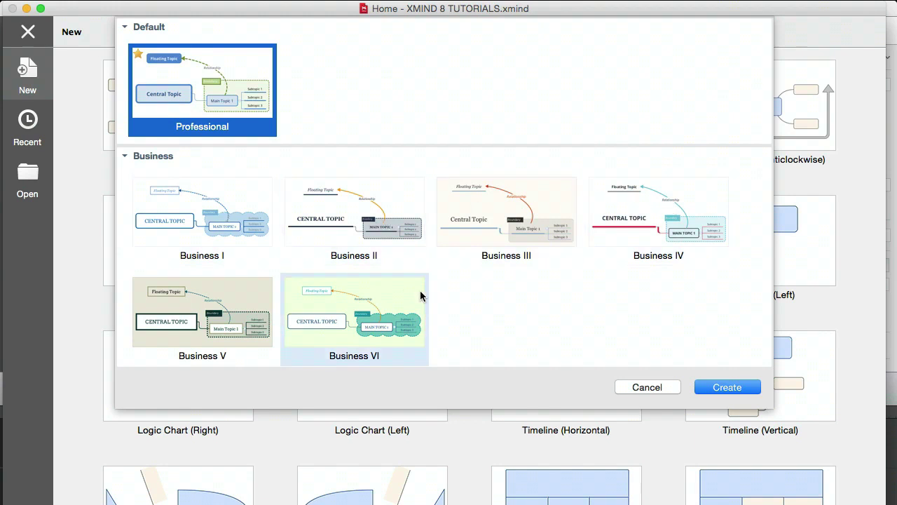
pyautogui.click(729, 387)
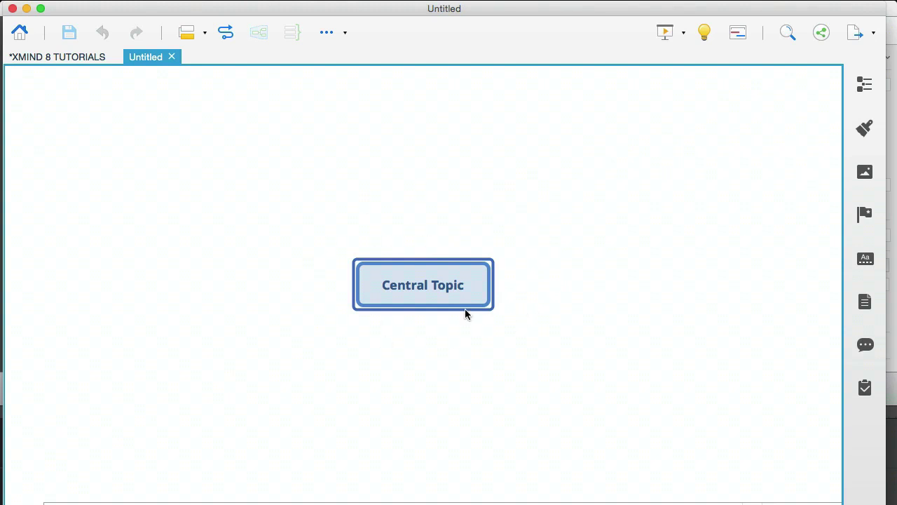
# Step: Rename the central topic as My New Map
pyautogui.doubleClick(421, 288)
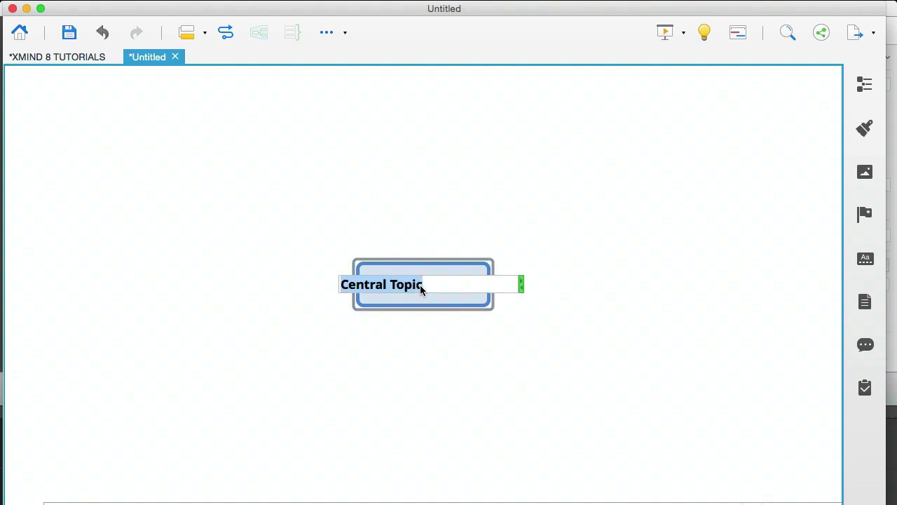
pyautogui.press('BackSpace')
pyautogui.write('My New')
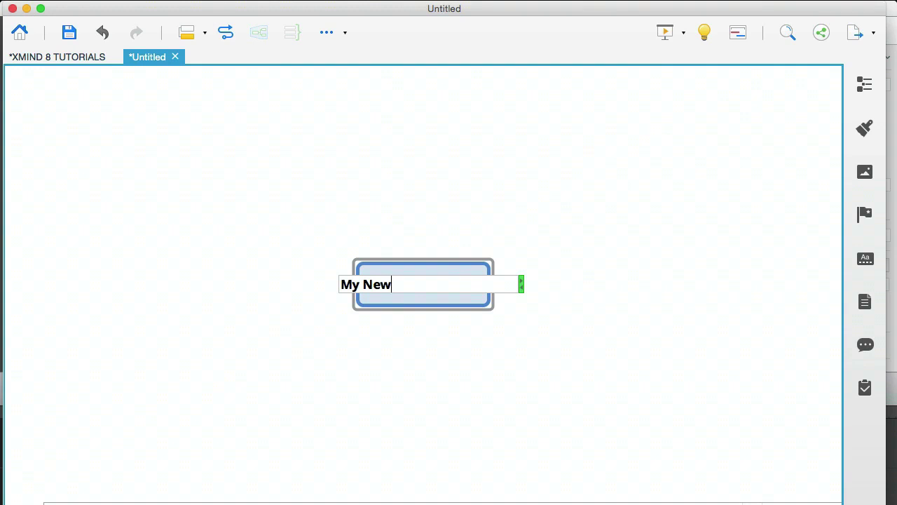
pyautogui.write(' Map')
pyautogui.press('Return')
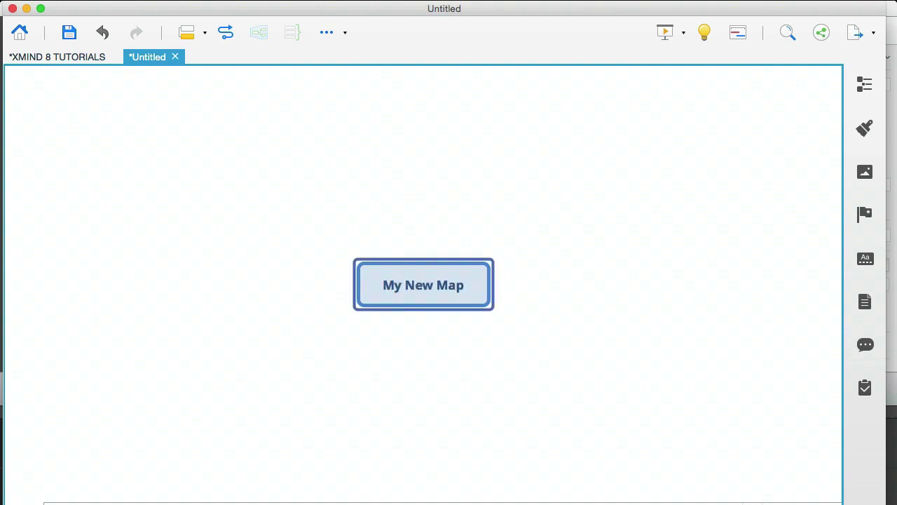
# Step: Add a main topic to My New Map, a subtopic beneath it, and two further subtopics under that subtopic
pyautogui.rightClick(434, 281)
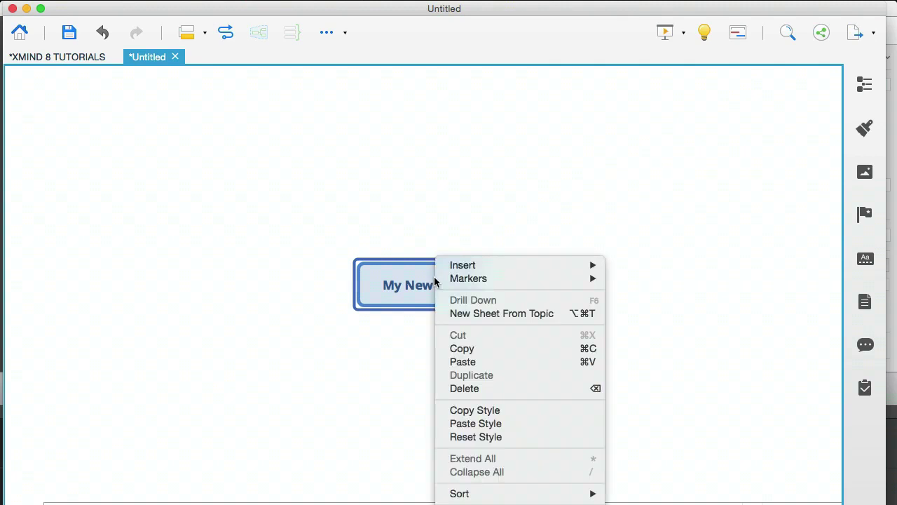
pyautogui.moveTo(486, 269)
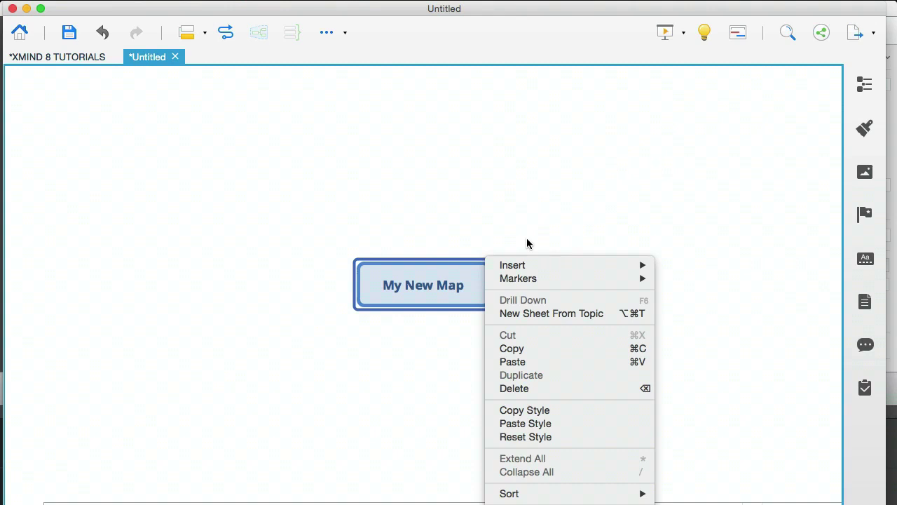
pyautogui.press('Escape')
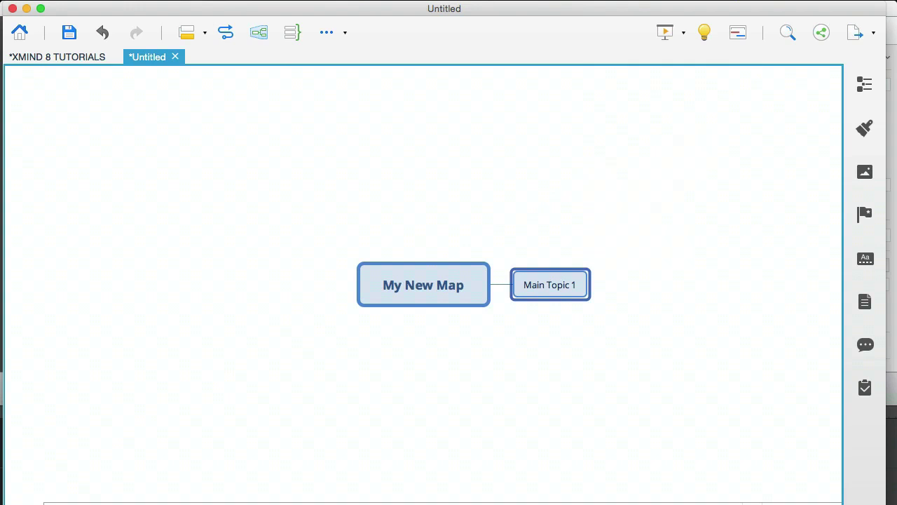
pyautogui.press('Tab')
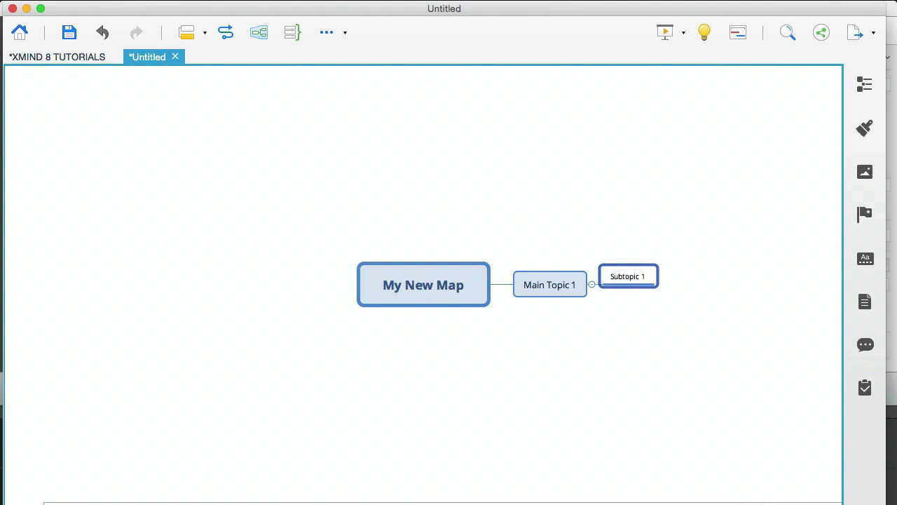
pyautogui.press('Tab')
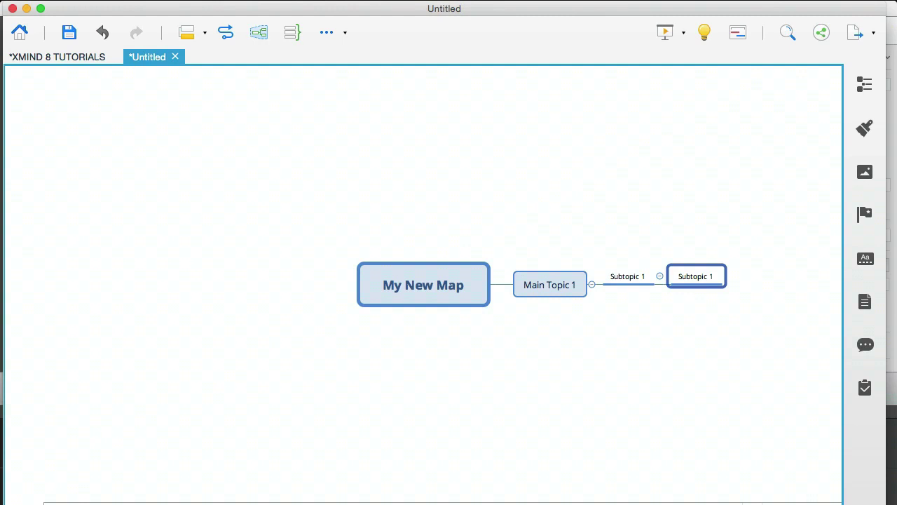
pyautogui.press('Return')
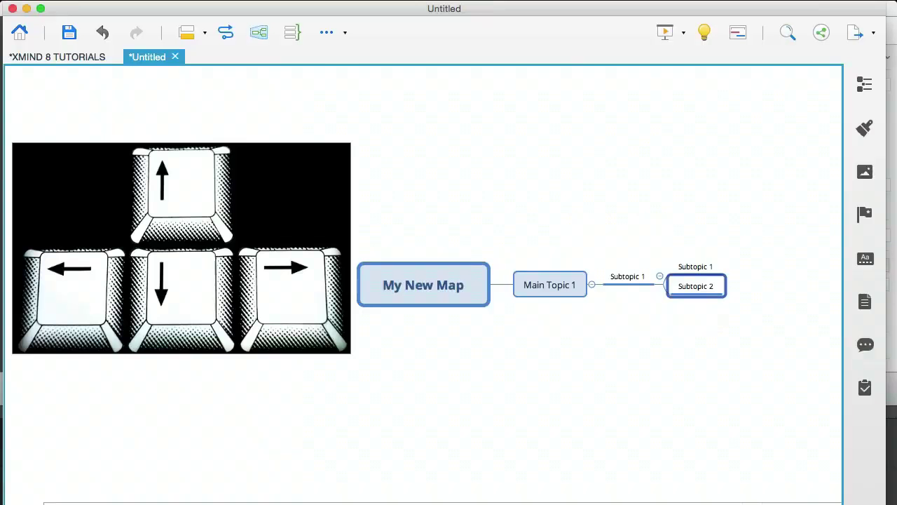
# Step: Delete Main Topic 1 together with its whole branch, and undo the deletion
pyautogui.press('Left')
pyautogui.press('Left')
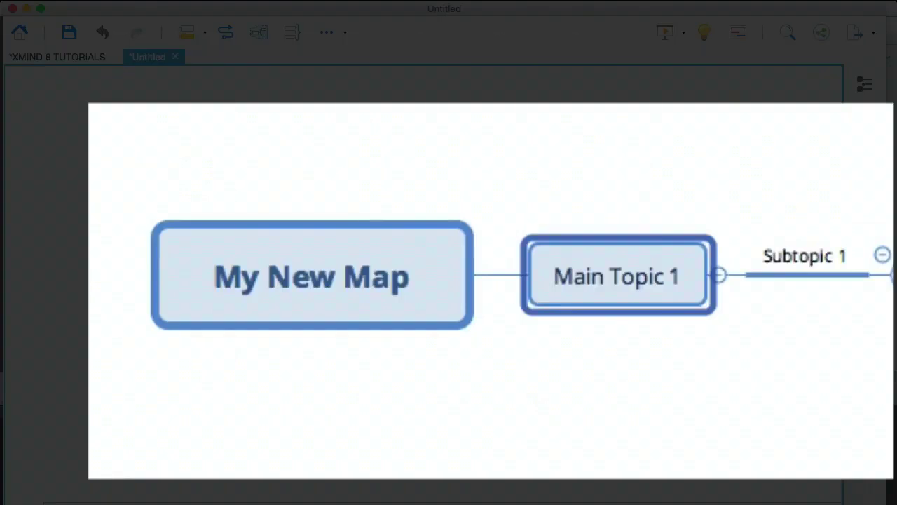
pyautogui.press('Return')
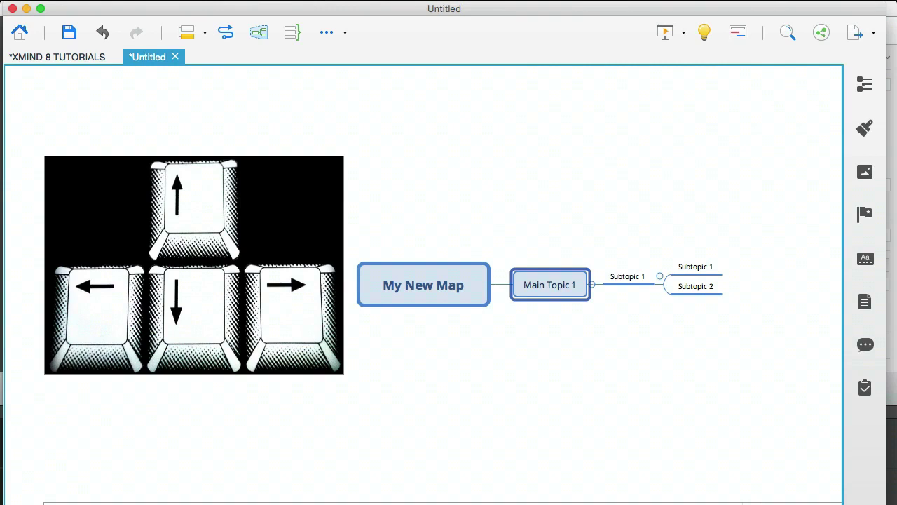
pyautogui.press('Delete')
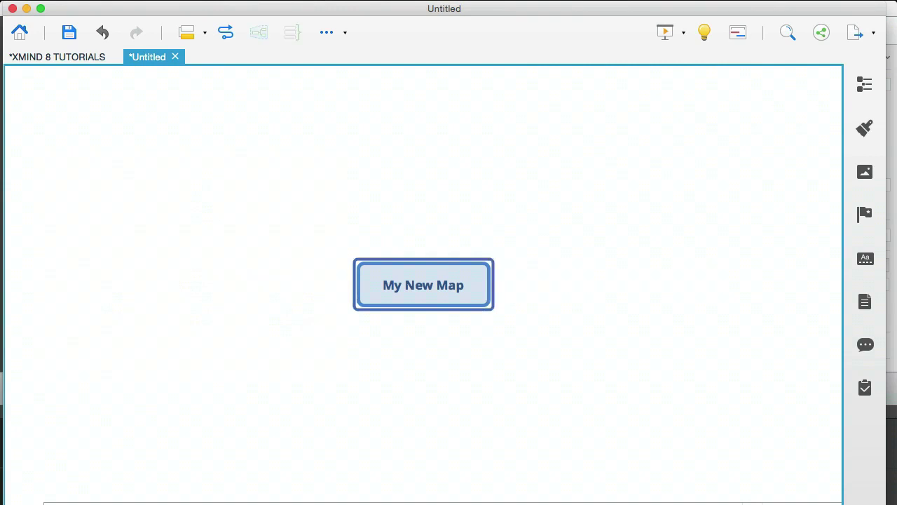
pyautogui.hotkey('ctrl', 'z')
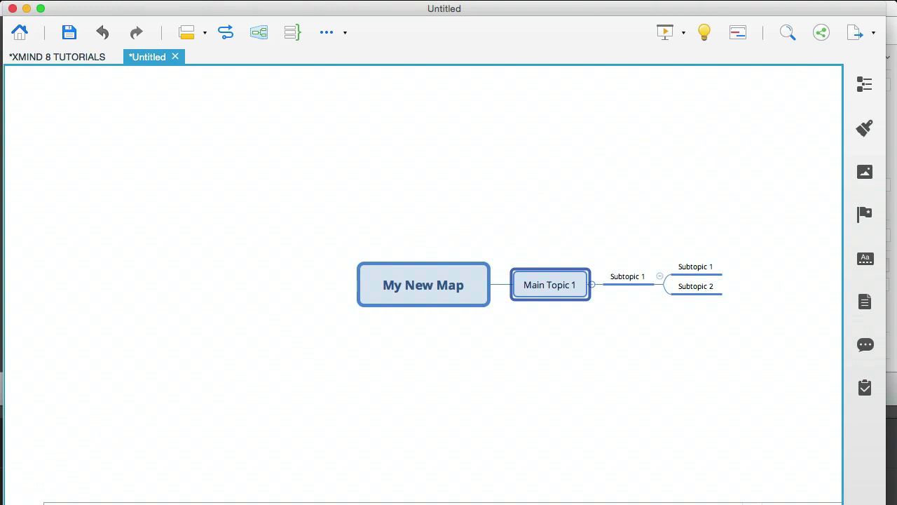
# Step: Delete the subtopic directly under Main Topic 1 with its children, and delete Main Topic 1 as well
pyautogui.click(627, 276)
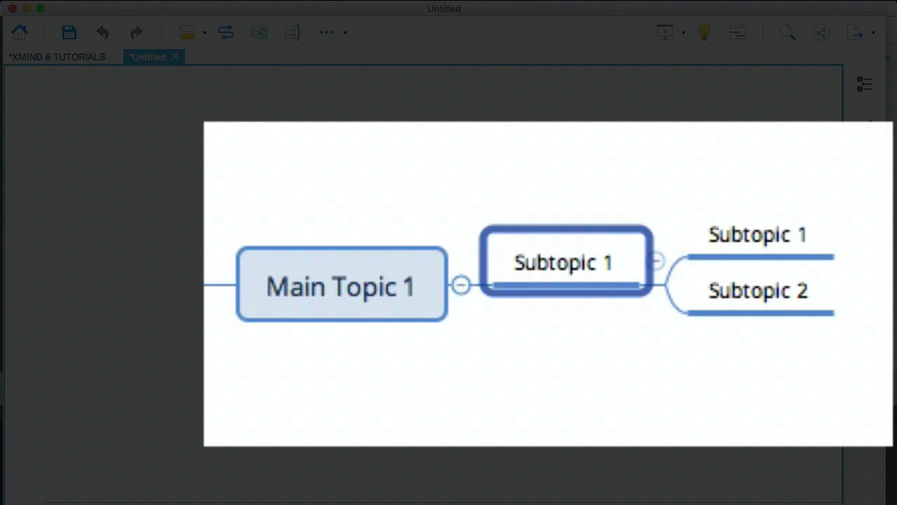
pyautogui.press('Delete')
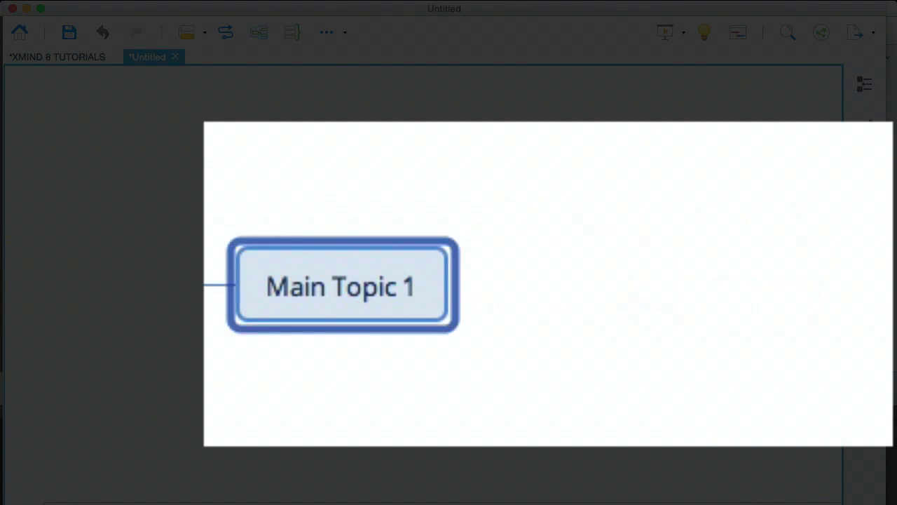
pyautogui.press('Delete')
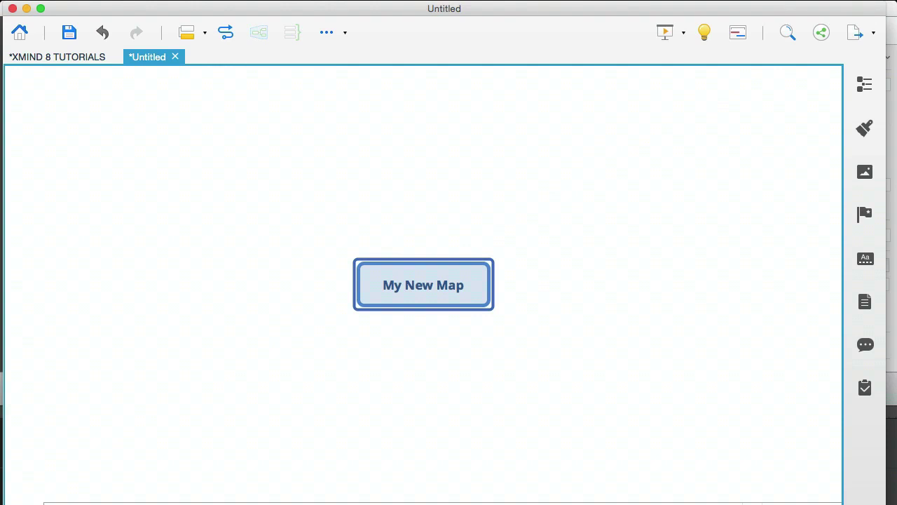
# Step: Add four main topics to My New Map and select the first one
pyautogui.press('Tab')
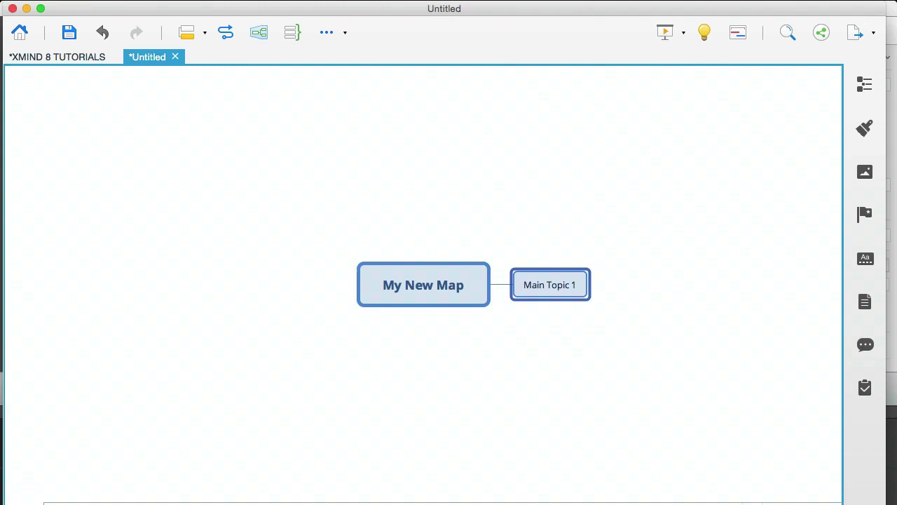
pyautogui.press('Return')
pyautogui.press('Return')
pyautogui.press('Return')
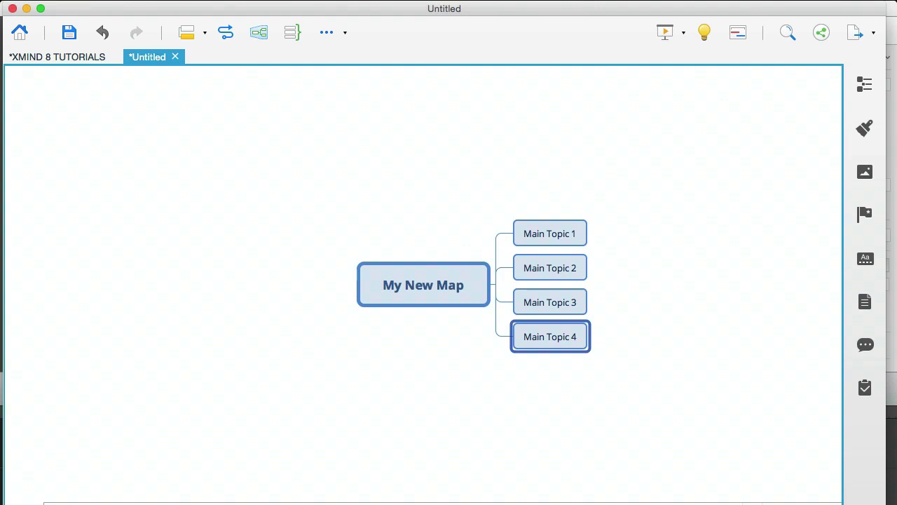
pyautogui.click(549, 233)
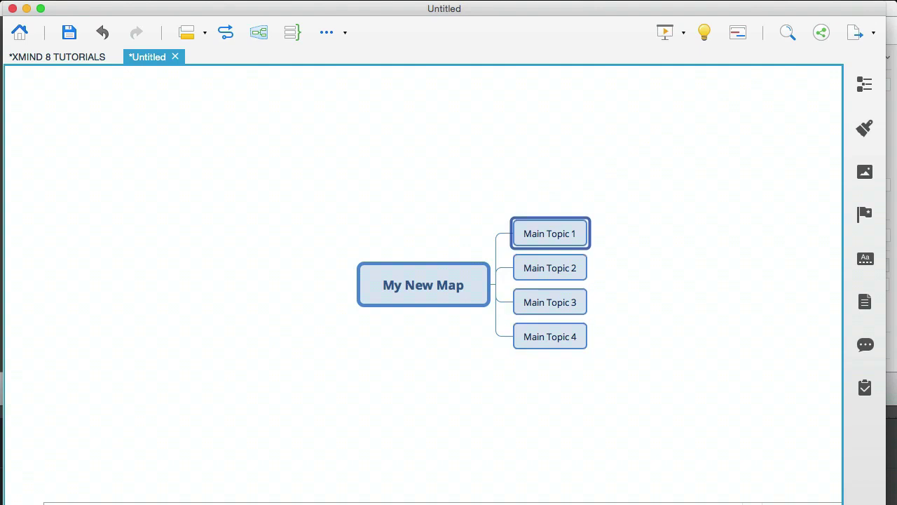
# Step: Add three subtopics under Main Topic 1 and three subtopics under Main Topic 2
pyautogui.press('Tab')
pyautogui.press('Return')
pyautogui.press('Return')
pyautogui.click(550, 230)
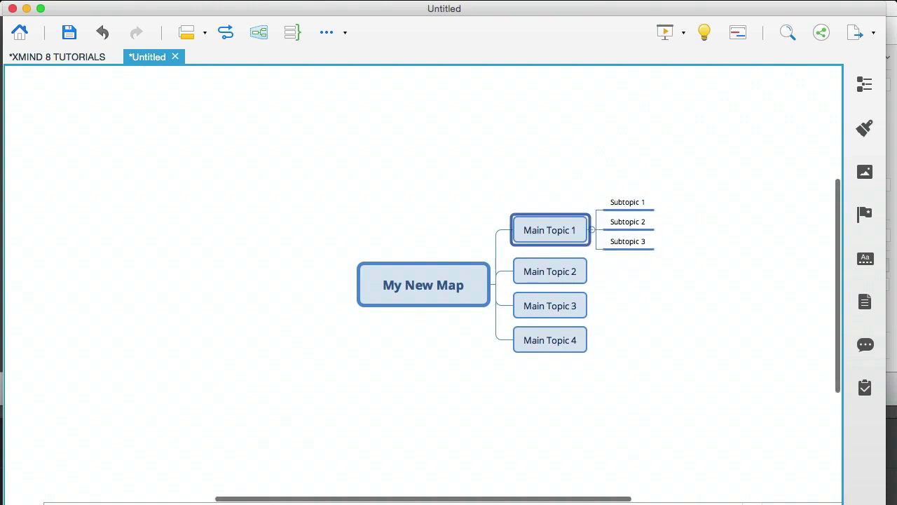
pyautogui.click(550, 271)
pyautogui.press('Tab')
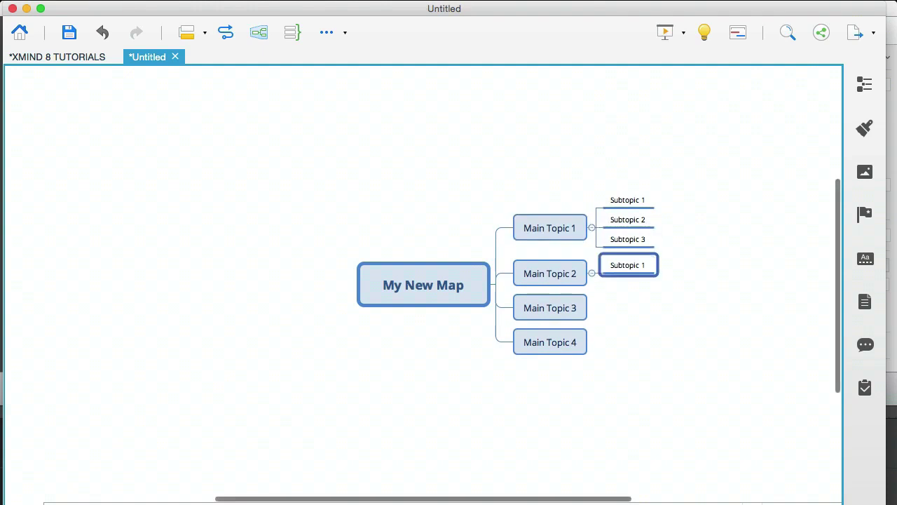
pyautogui.press('Return')
pyautogui.press('Return')
# Step: Add three subtopics under Main Topic 3 and four subtopics under Main Topic 4
pyautogui.click(550, 319)
pyautogui.press('Tab')
pyautogui.press('Return')
pyautogui.press('Return')
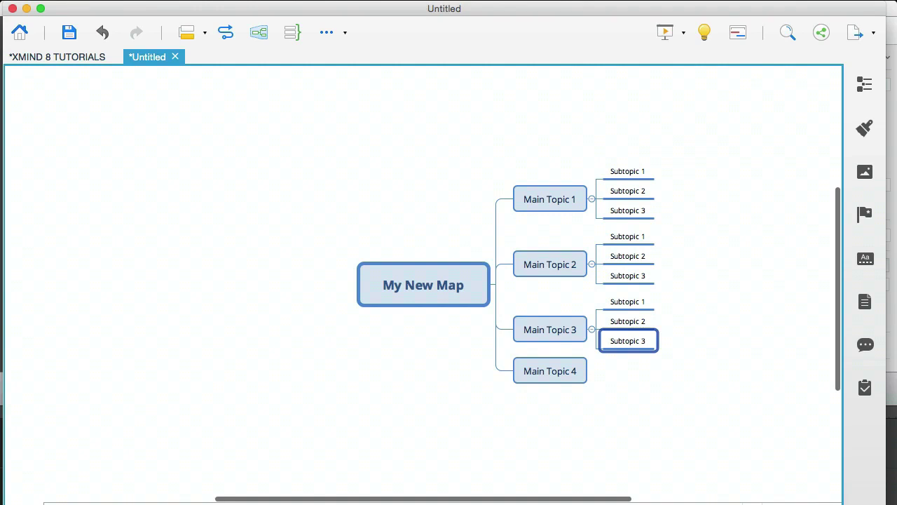
pyautogui.click(550, 369)
pyautogui.press('Tab')
pyautogui.press('Return')
pyautogui.press('Return')
pyautogui.press('Return')
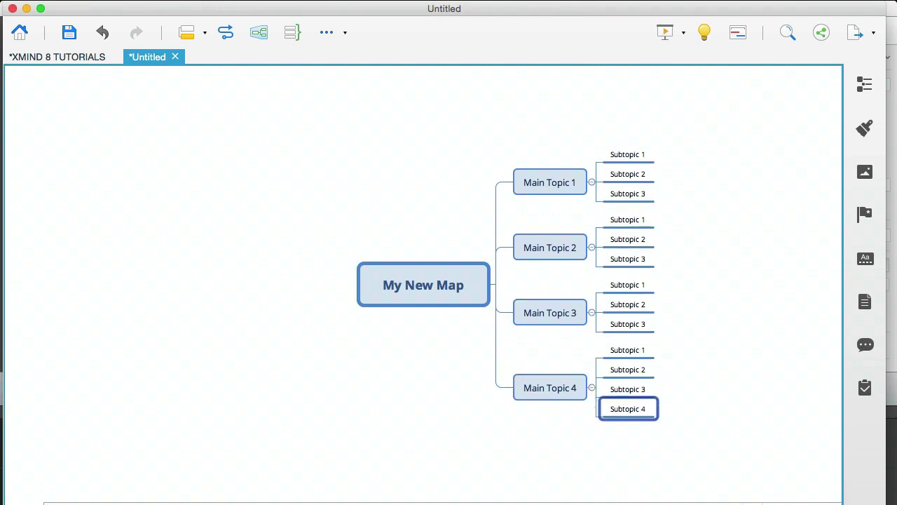
# Step: Select Main Topic 1 and rename it as sadsadsada
pyautogui.press('Left')
pyautogui.press('Up')
pyautogui.press('Up')
pyautogui.press('Up')
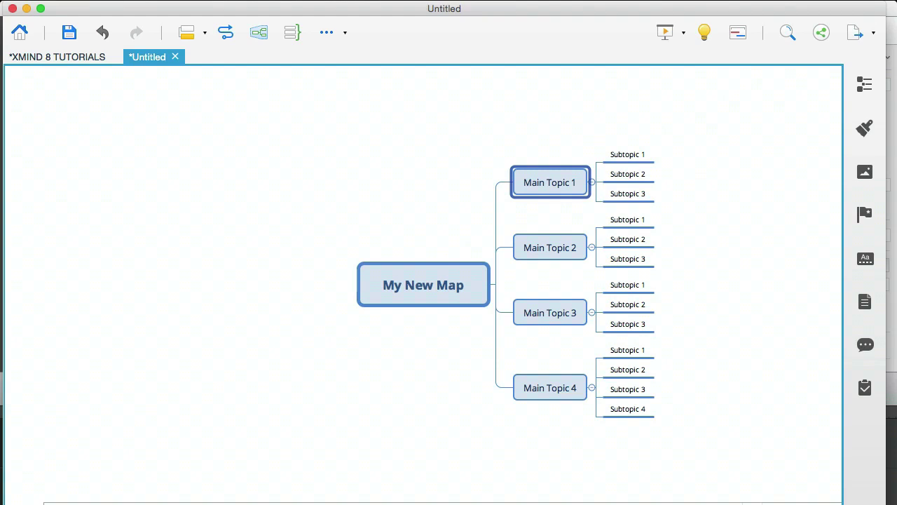
pyautogui.write('sadsadsada')
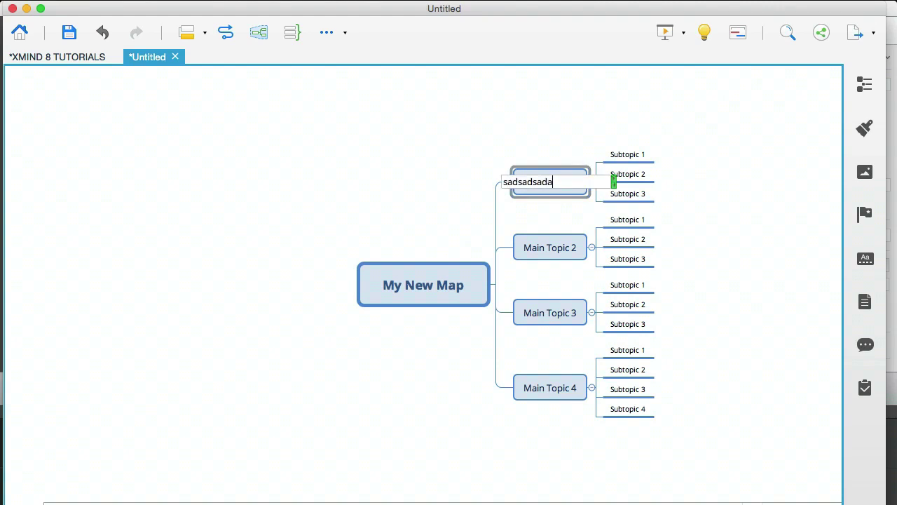
pyautogui.press('Return')
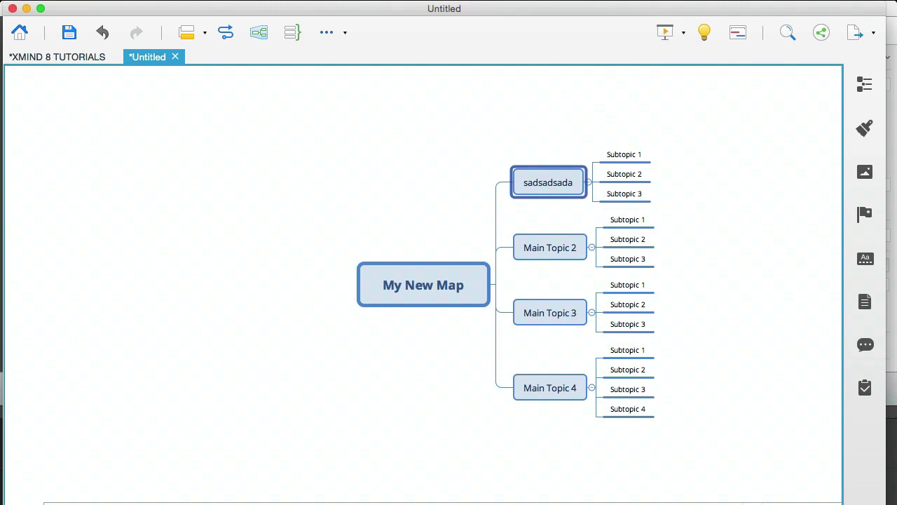
pyautogui.click(549, 247)
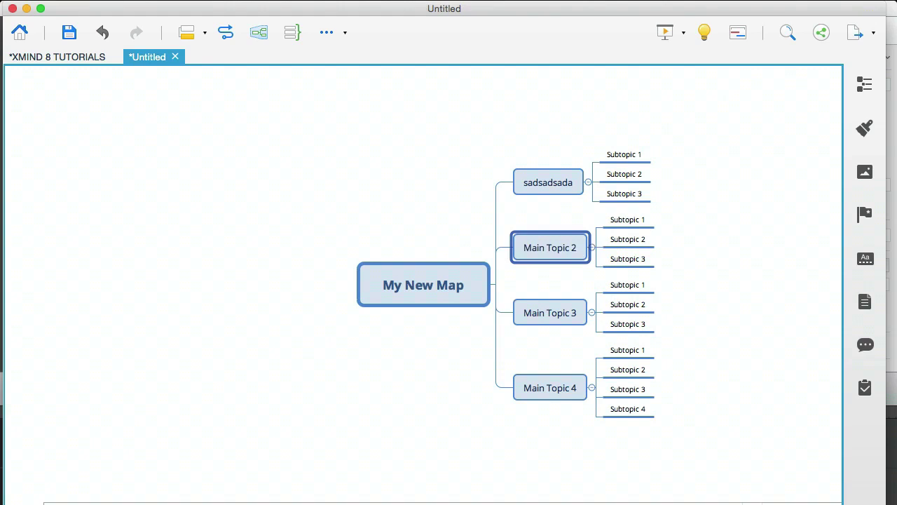
pyautogui.write('3453534534')
pyautogui.press('Return')
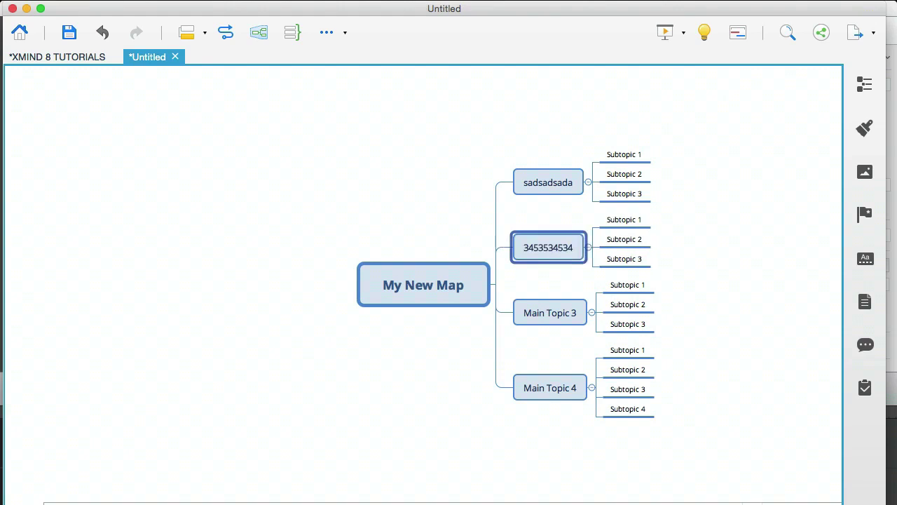
# Step: Examine the map's outline for the current sheet and for the whole workbook, and close the outline
pyautogui.hscroll(3, 639, 353)
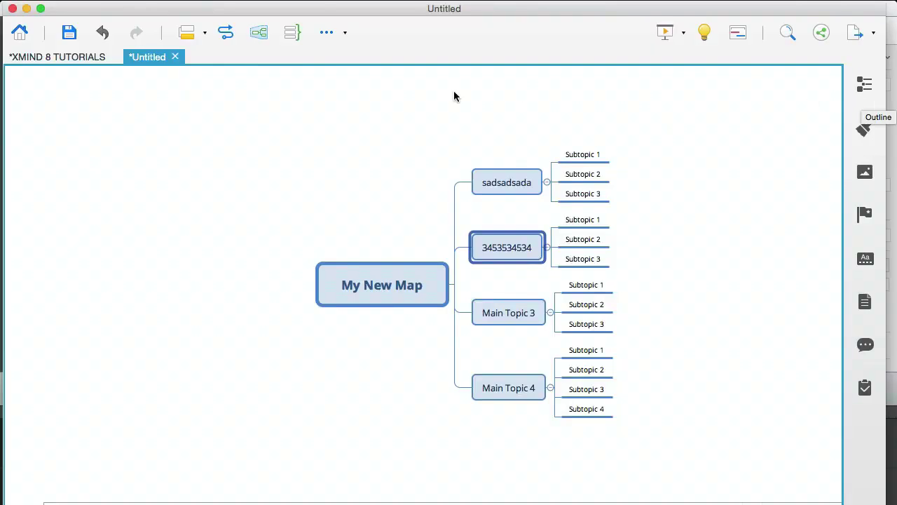
pyautogui.click(865, 85)
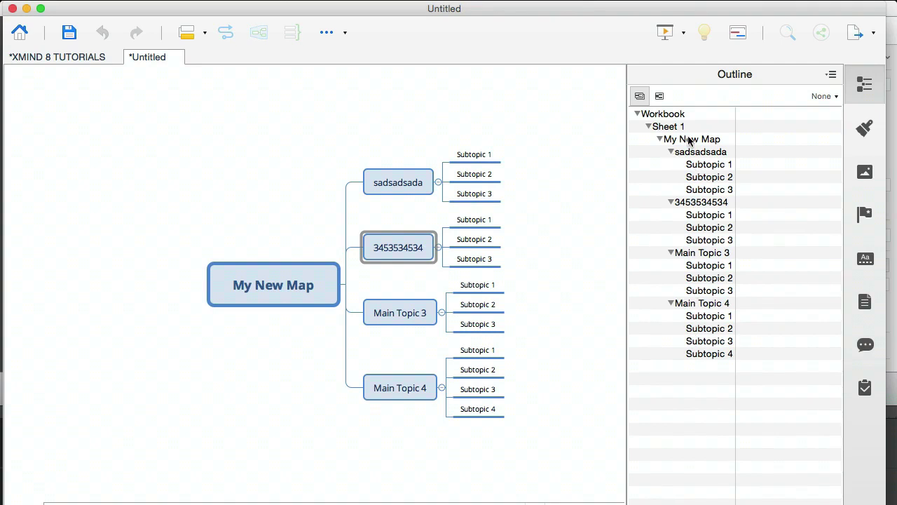
pyautogui.click(659, 96)
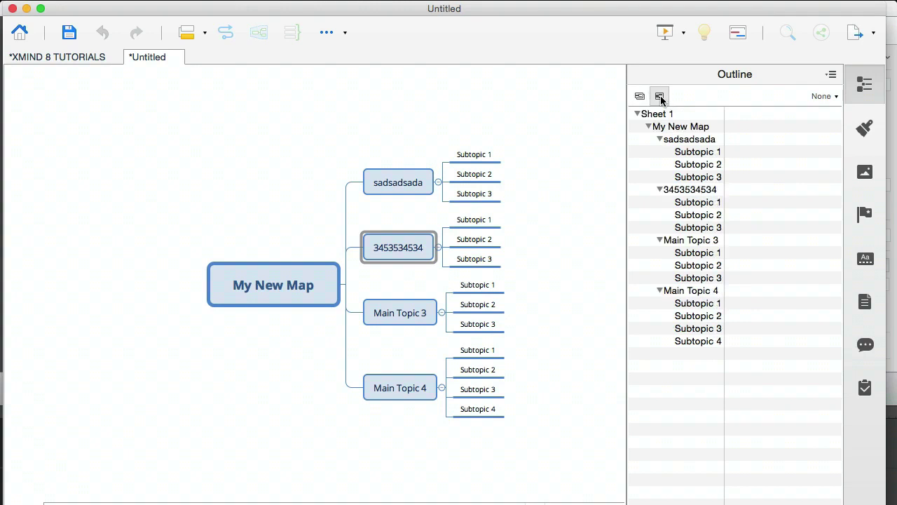
pyautogui.click(639, 96)
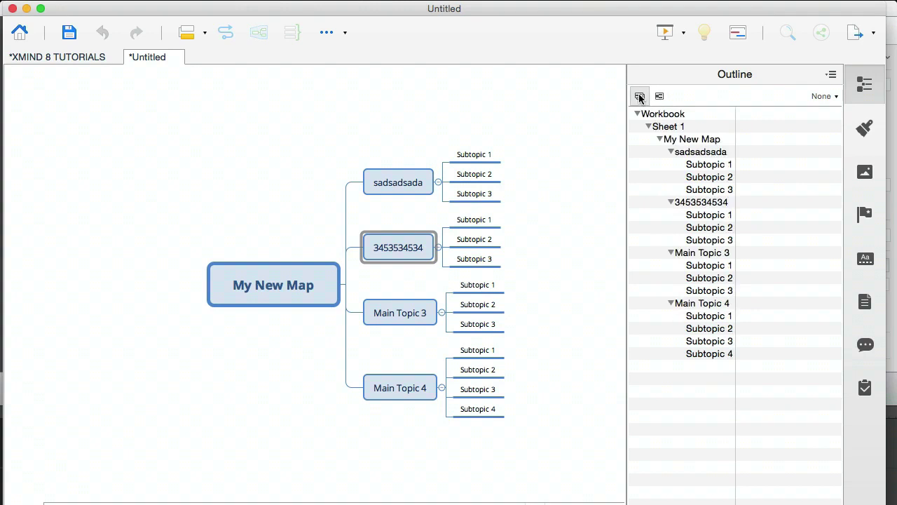
pyautogui.click(864, 85)
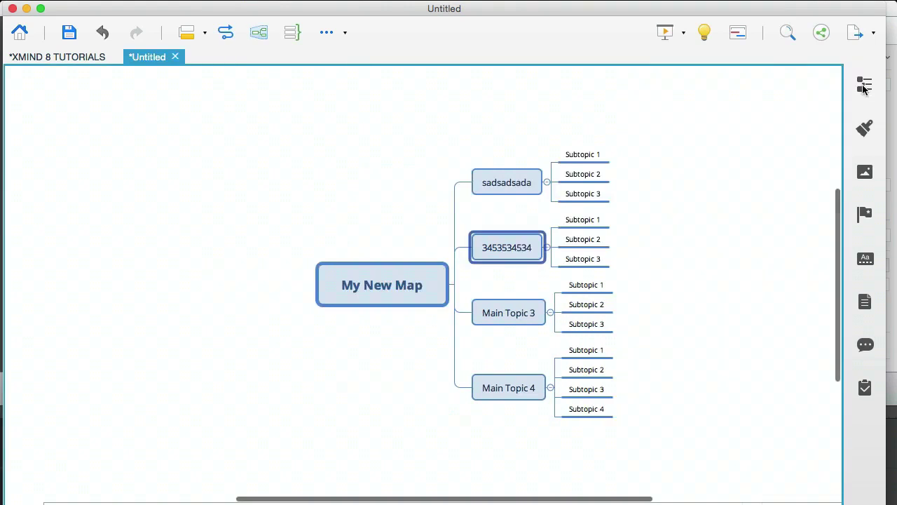
pyautogui.click(865, 130)
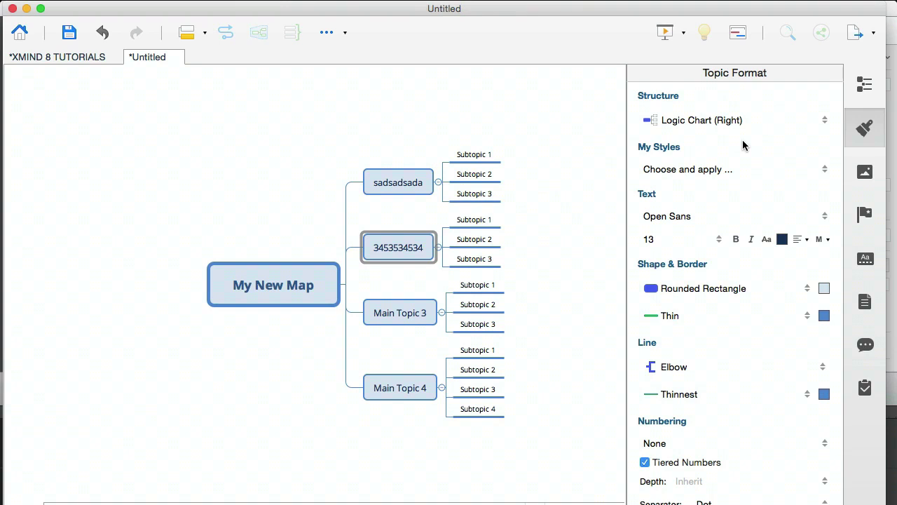
pyautogui.click(782, 240)
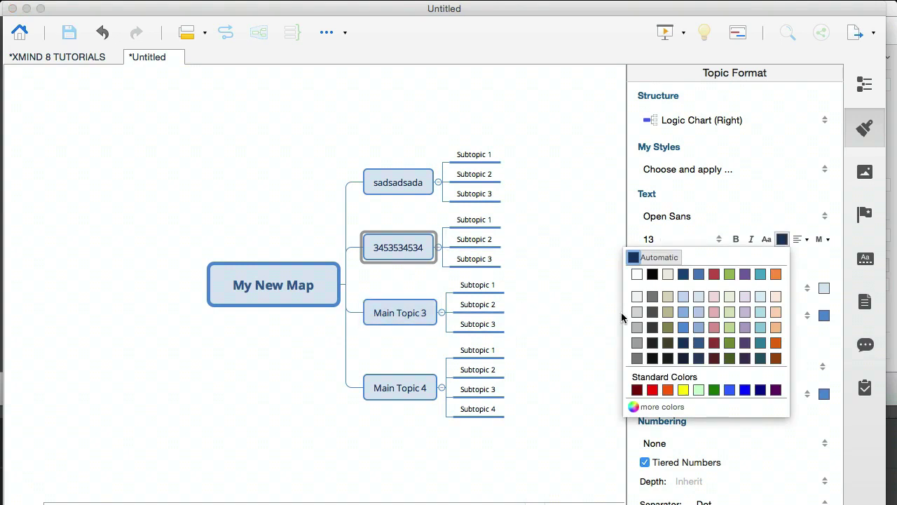
pyautogui.click(714, 273)
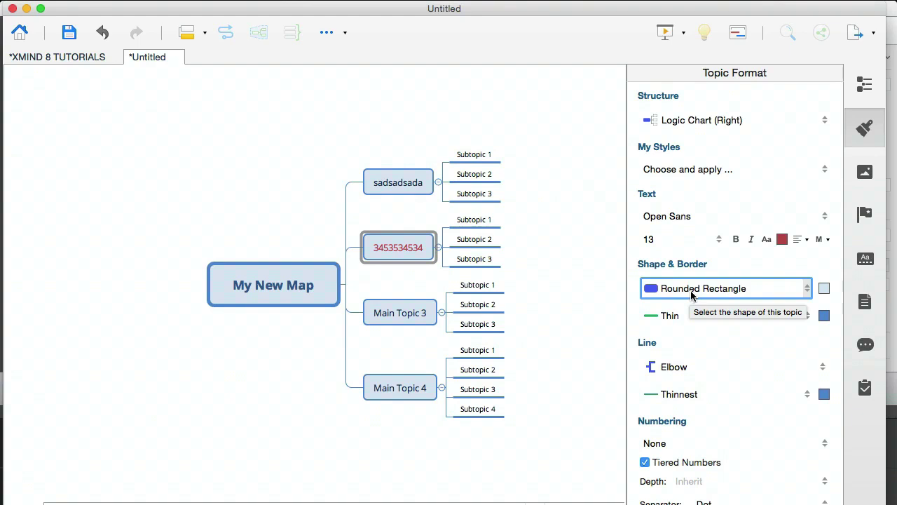
pyautogui.click(691, 294)
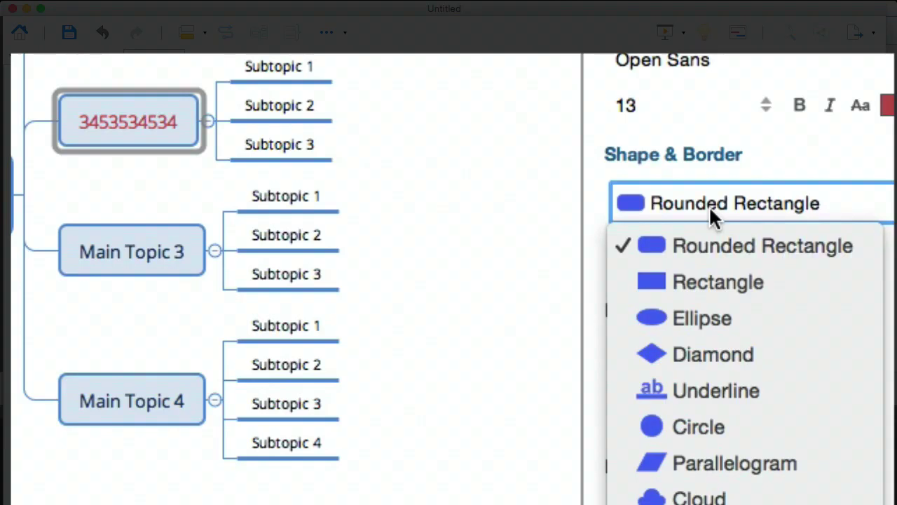
pyautogui.click(716, 319)
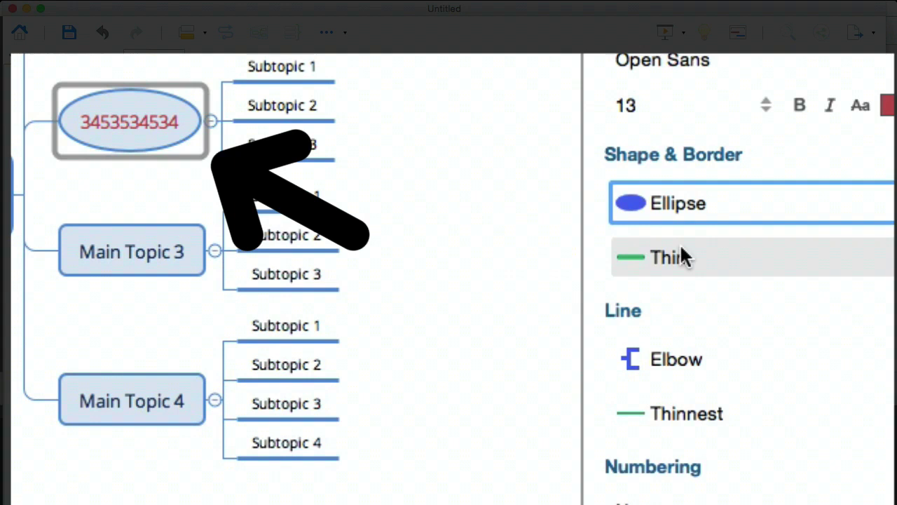
pyautogui.click(683, 257)
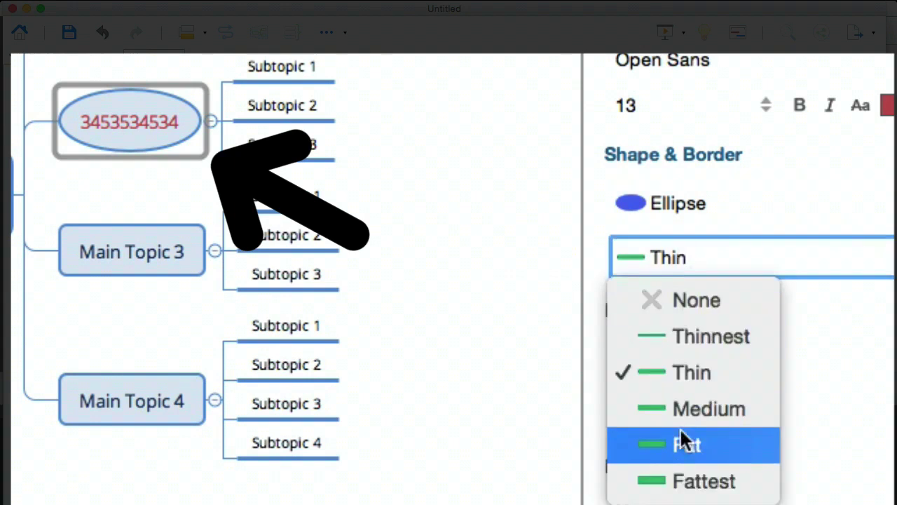
pyautogui.click(685, 446)
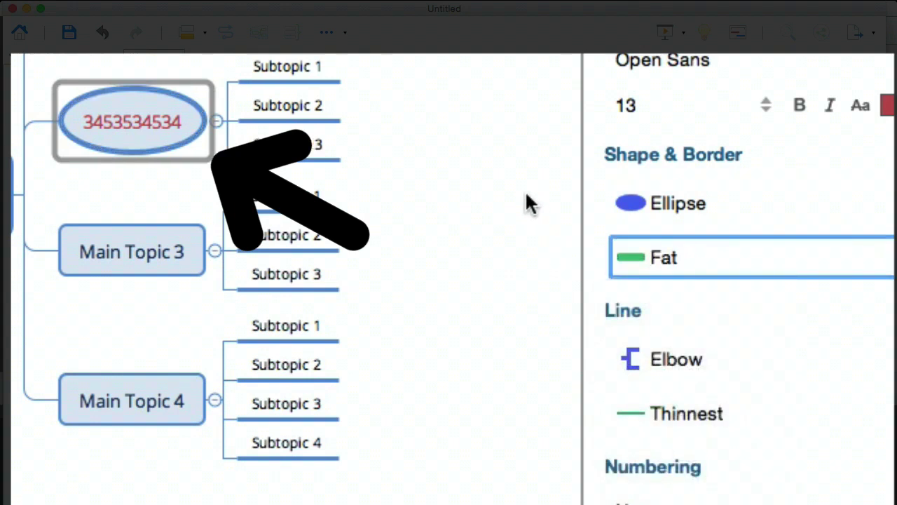
pyautogui.click(507, 175)
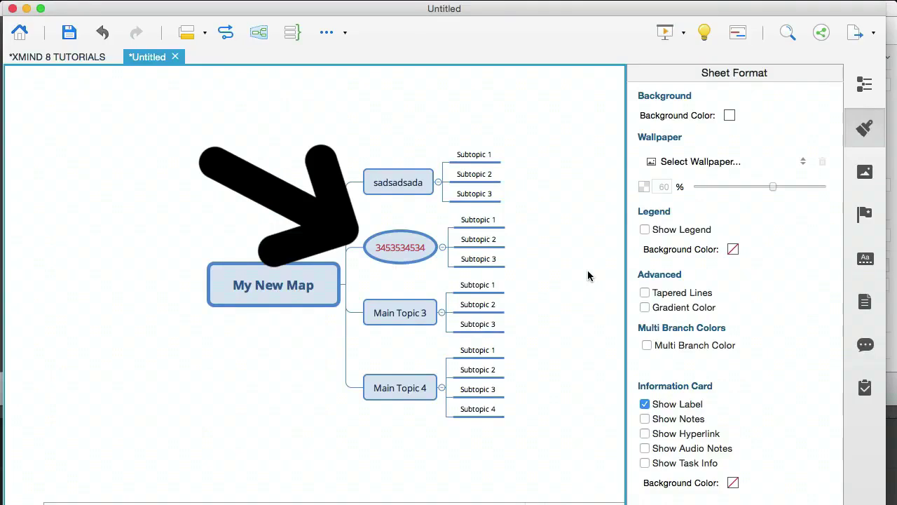
pyautogui.click(400, 248)
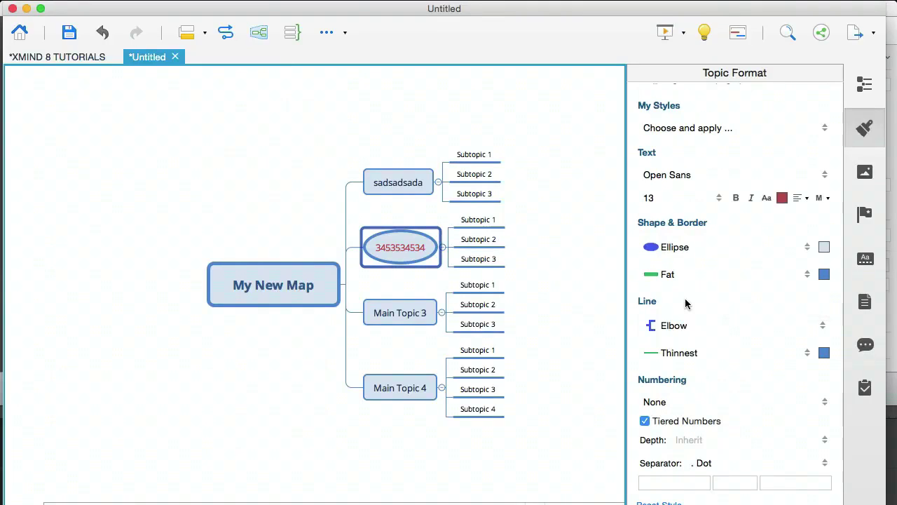
pyautogui.click(679, 328)
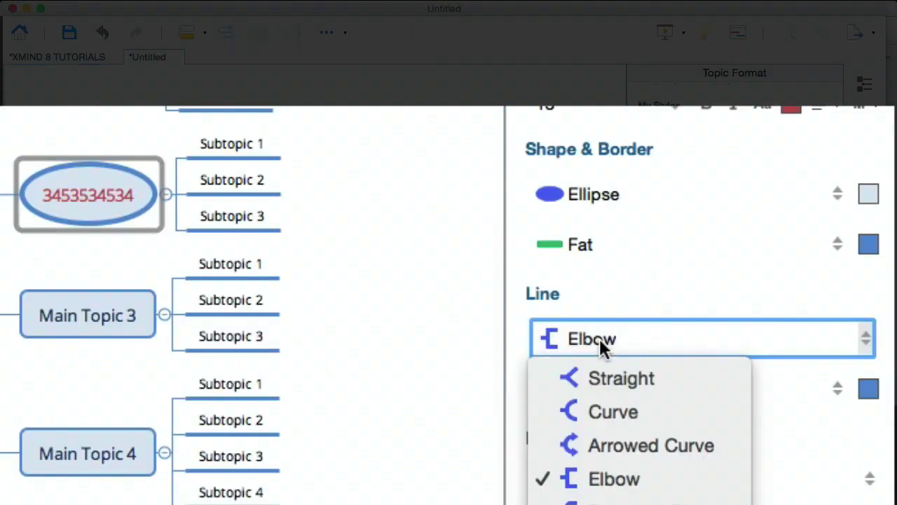
pyautogui.click(638, 381)
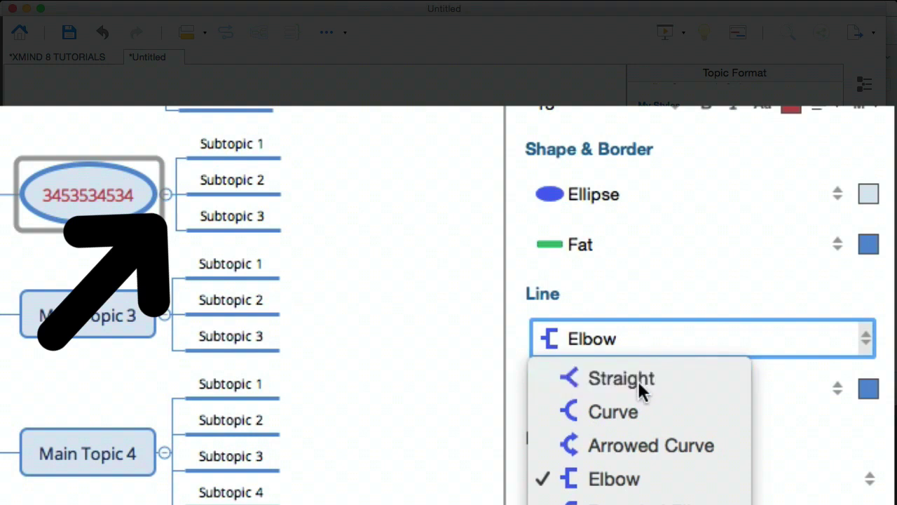
pyautogui.click(406, 230)
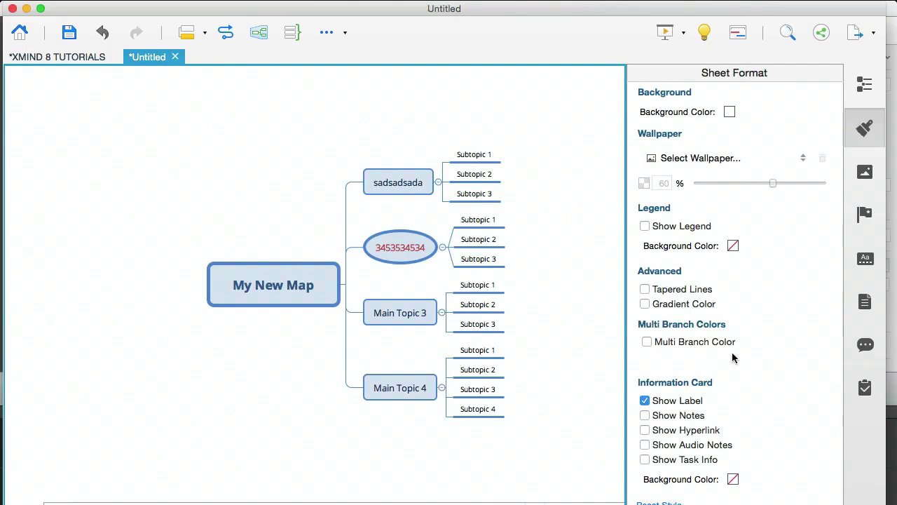
pyautogui.click(867, 133)
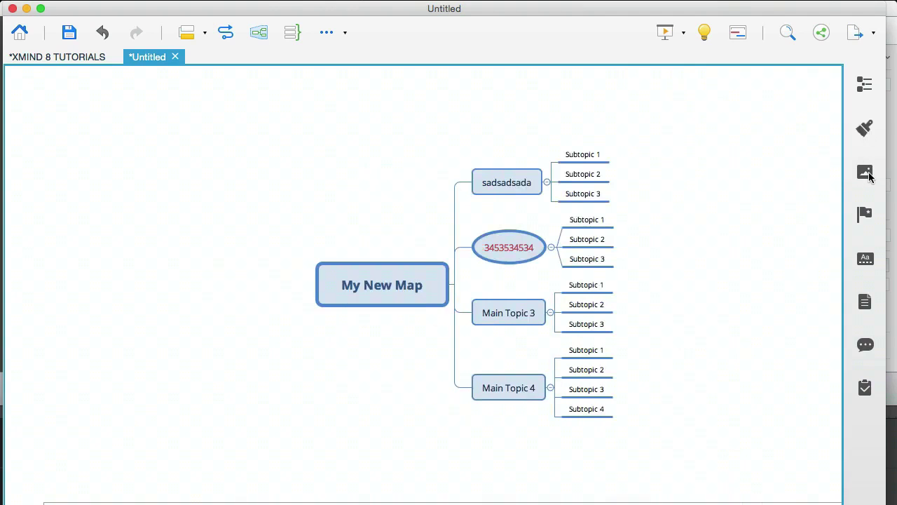
# Step: View the Iconfinder and Clip Art image sources, and close them
pyautogui.click(866, 173)
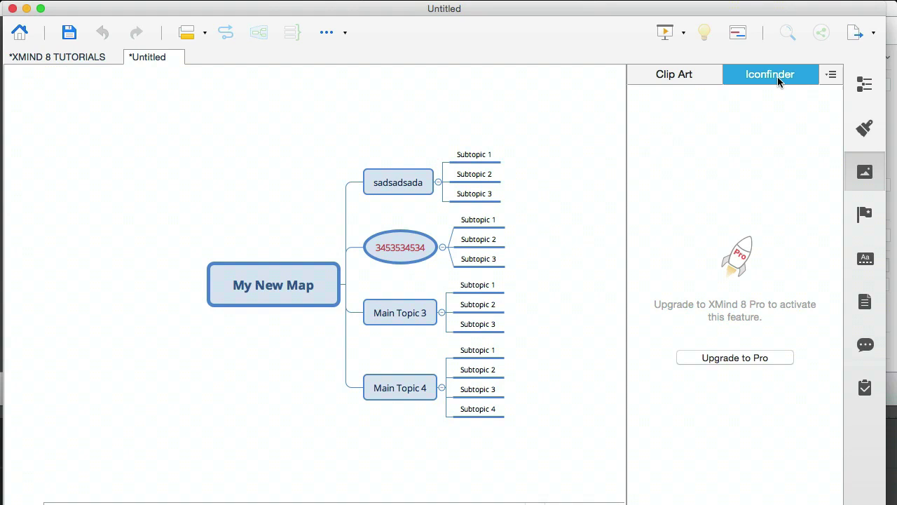
pyautogui.click(682, 76)
pyautogui.click(873, 171)
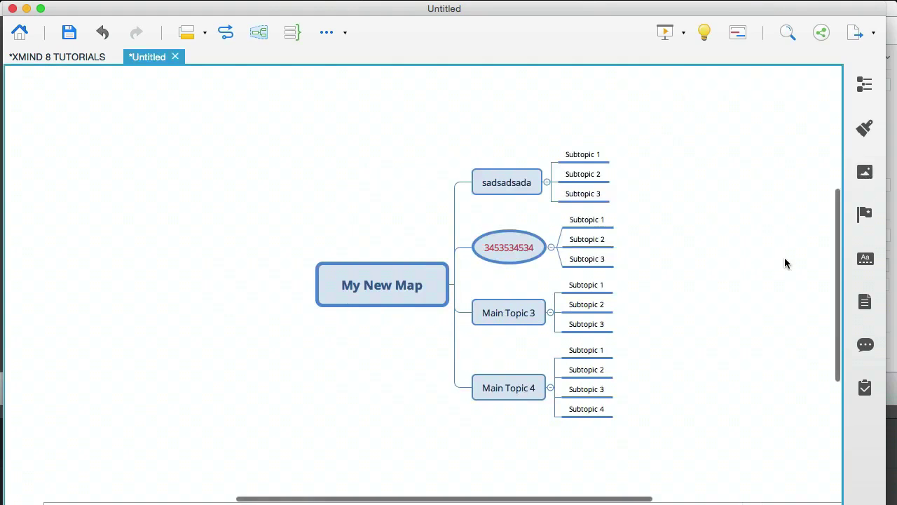
pyautogui.click(868, 215)
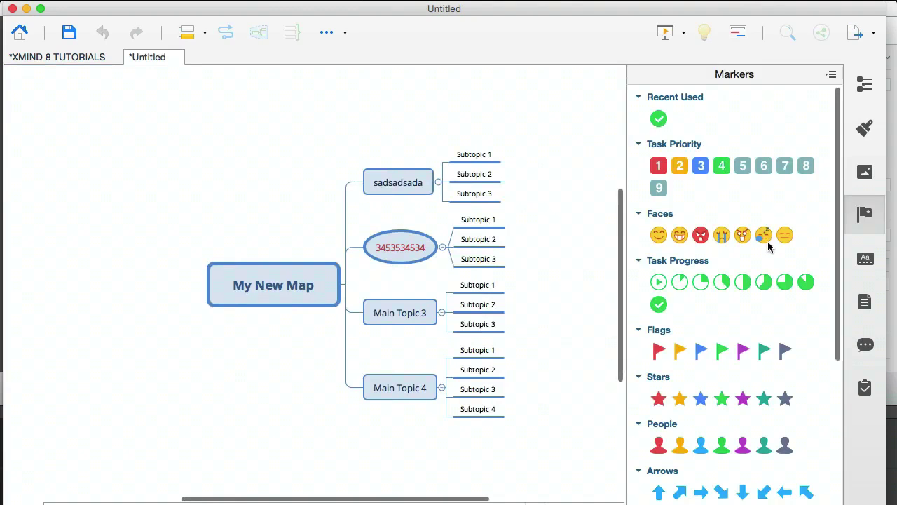
pyautogui.scroll(-3, 767, 242)
pyautogui.scroll(-2, 768, 246)
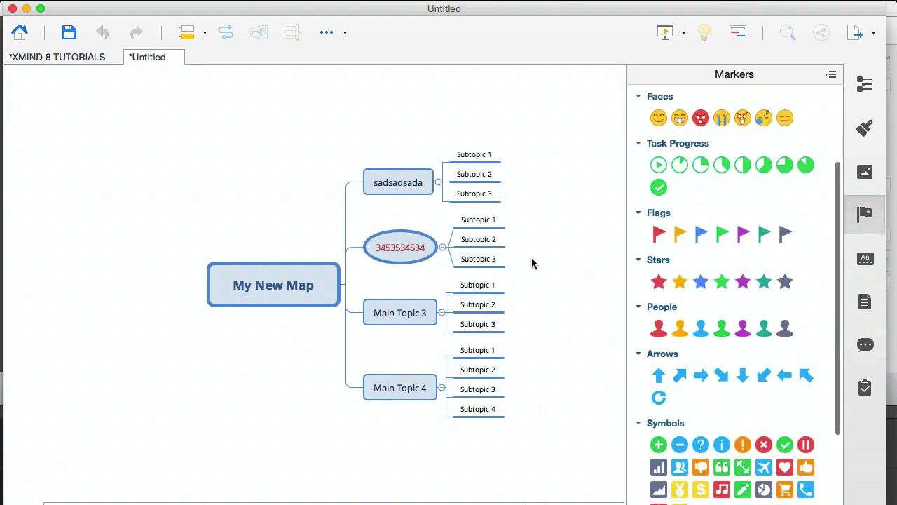
pyautogui.click(475, 222)
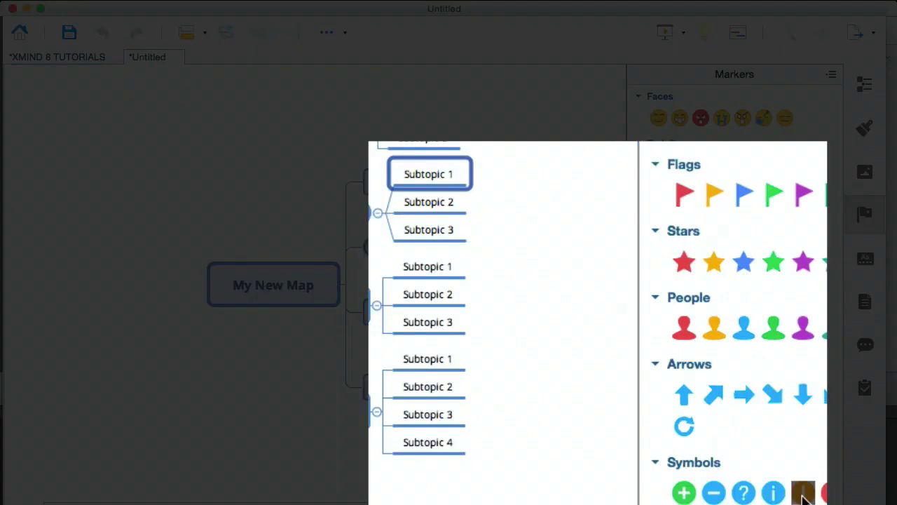
pyautogui.click(802, 494)
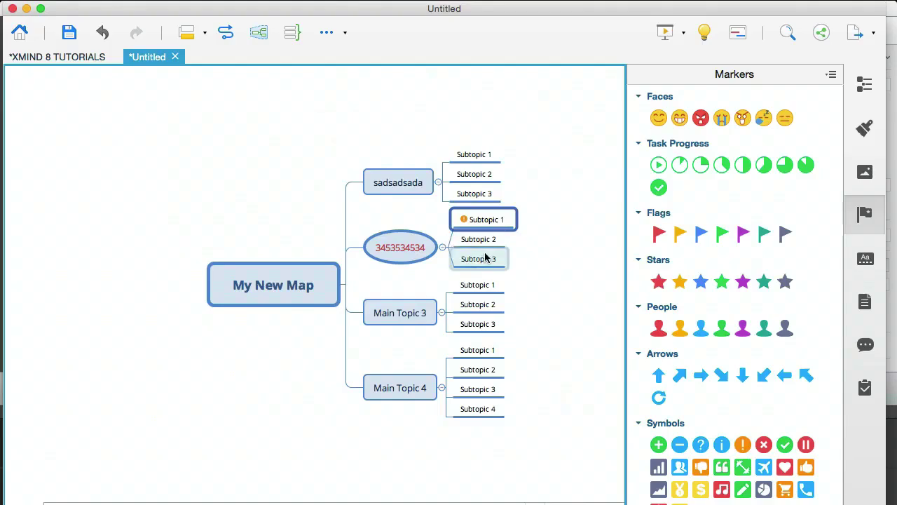
pyautogui.click(578, 349)
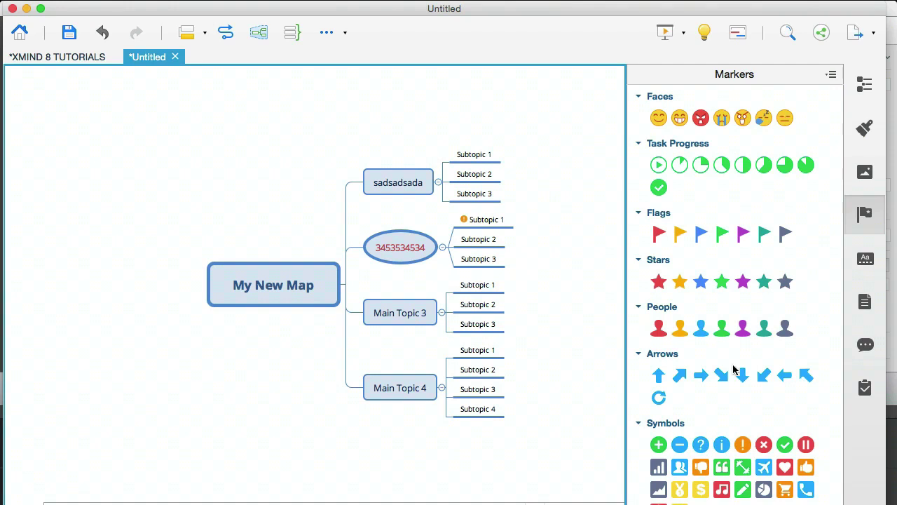
pyautogui.scroll(-5, 732, 364)
pyautogui.scroll(4, 732, 364)
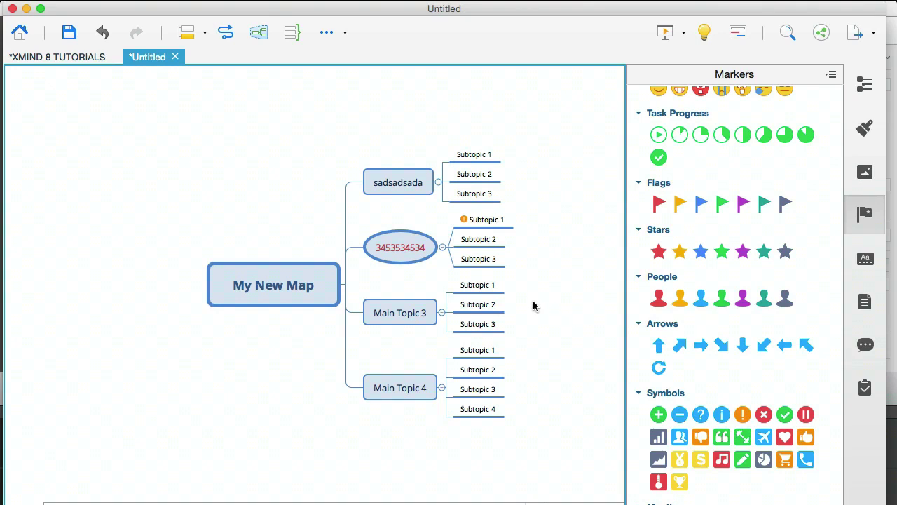
pyautogui.click(487, 240)
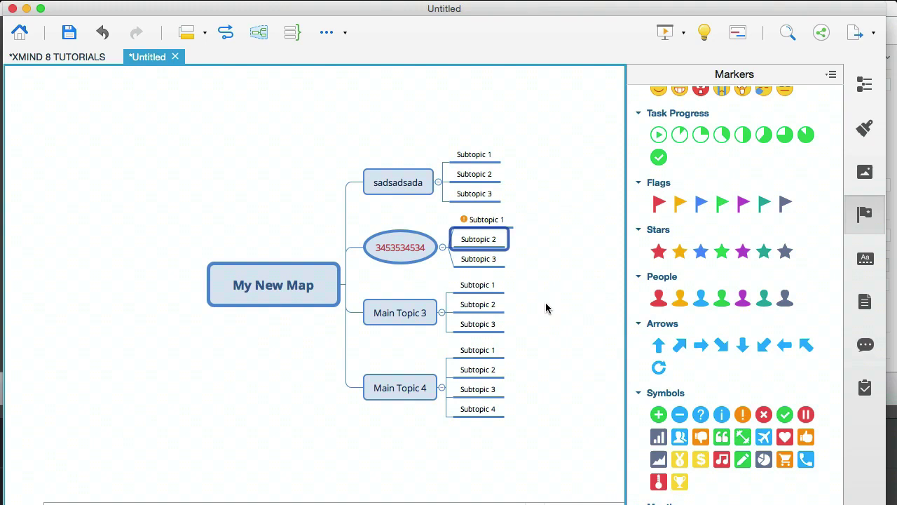
pyautogui.click(660, 300)
pyautogui.click(465, 261)
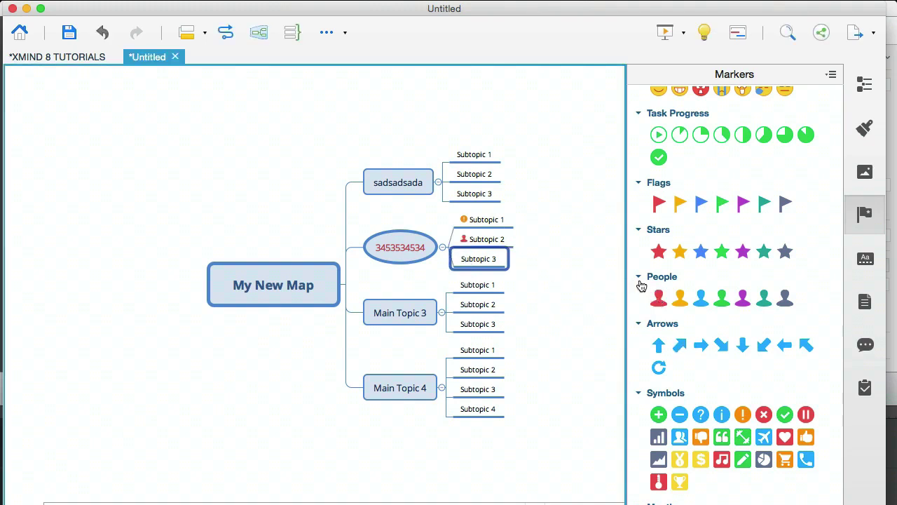
pyautogui.click(680, 300)
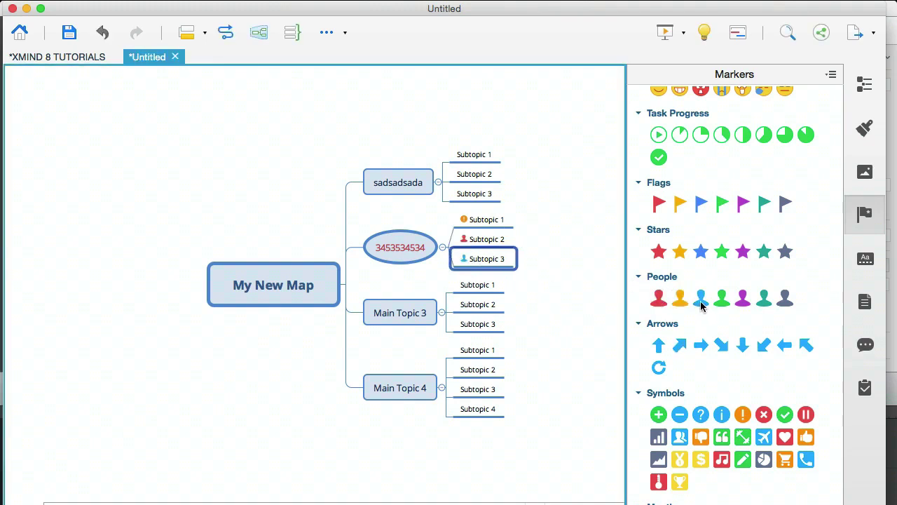
pyautogui.press('Return')
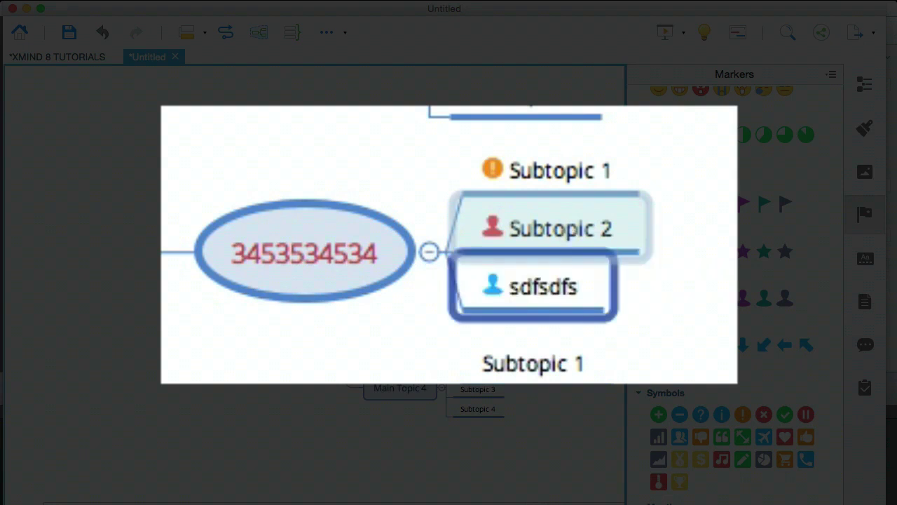
pyautogui.click(566, 235)
pyautogui.write('sdfdsf')
pyautogui.press('Return')
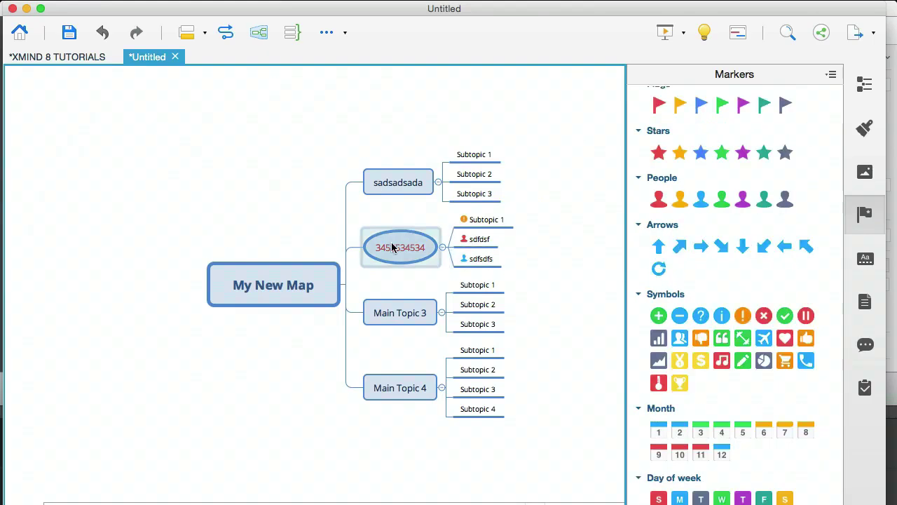
pyautogui.click(391, 242)
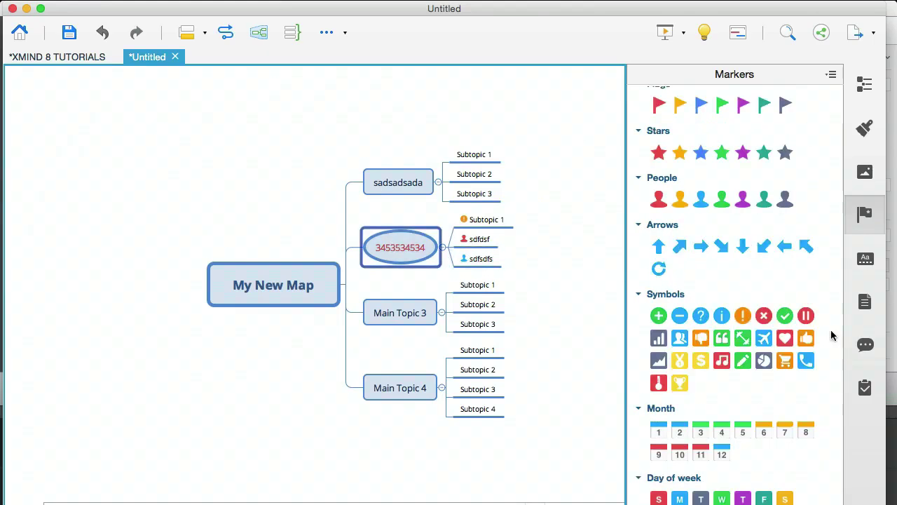
pyautogui.click(805, 358)
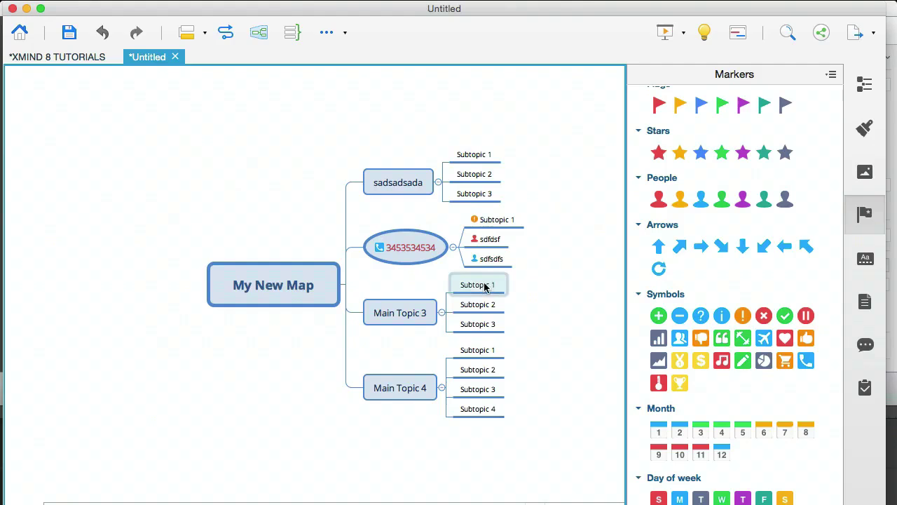
# Step: Add the month 1 marker to Subtopic 1 of Main Topic 3 and the red S day-of-week marker to its Subtopic 2
pyautogui.click(484, 284)
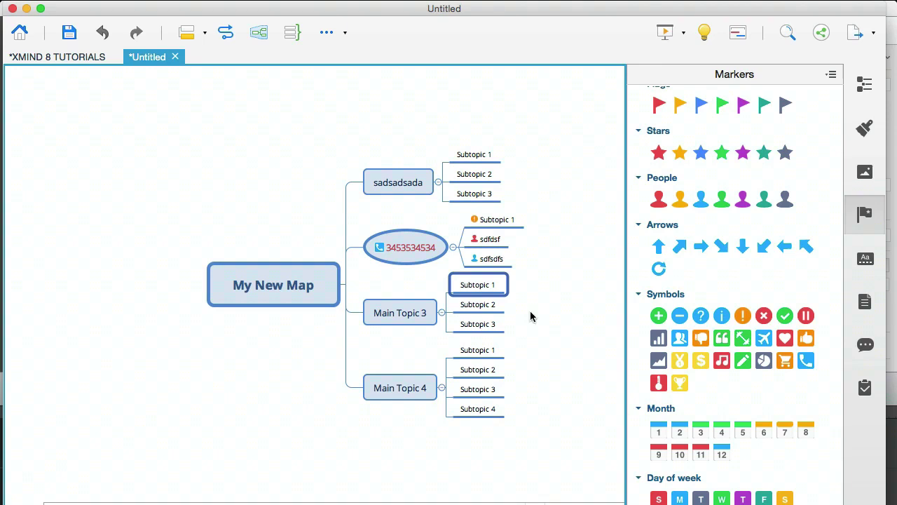
pyautogui.click(658, 433)
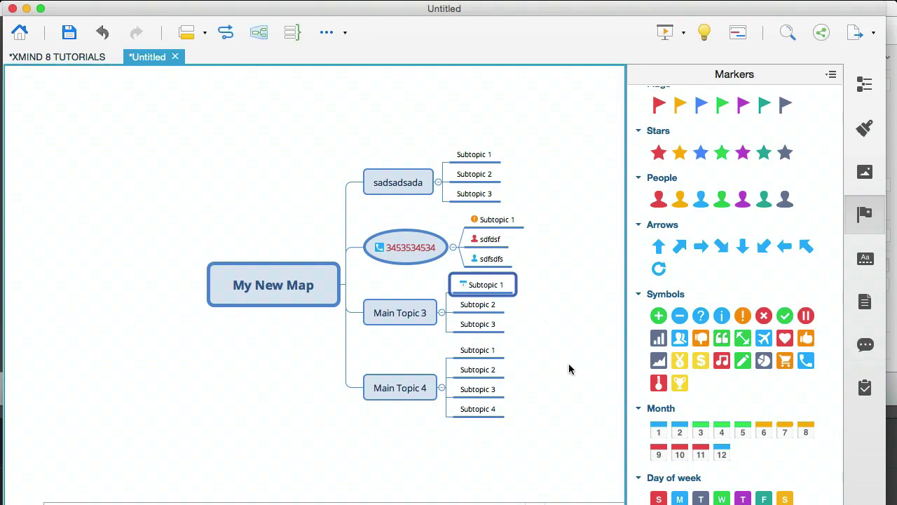
pyautogui.click(483, 304)
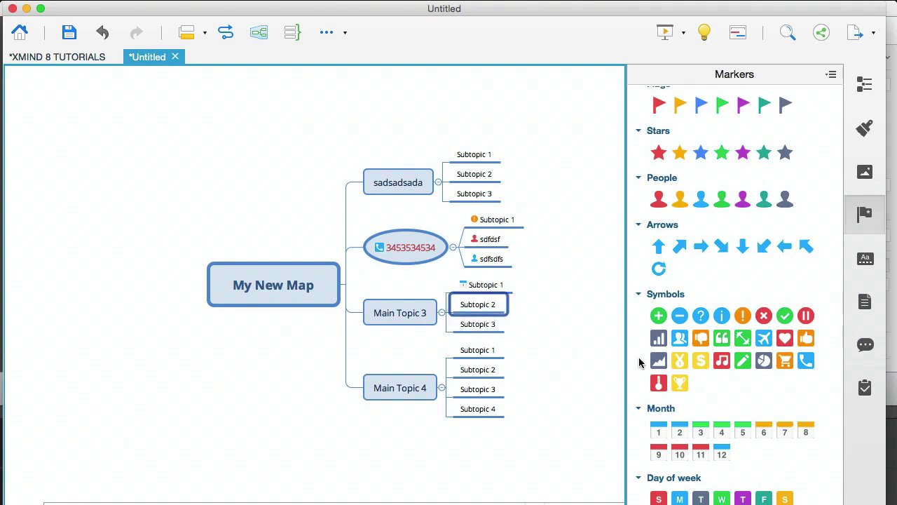
pyautogui.click(660, 498)
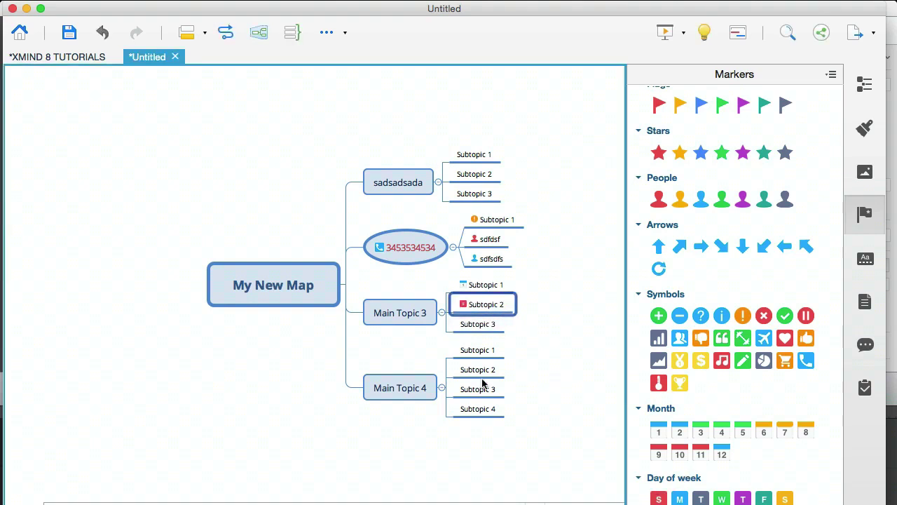
# Step: Mark Subtopics 1 to 4 of Main Topic 4 with the red S, blue M, gray T and green W day-of-week markers
pyautogui.click(420, 393)
pyautogui.click(496, 350)
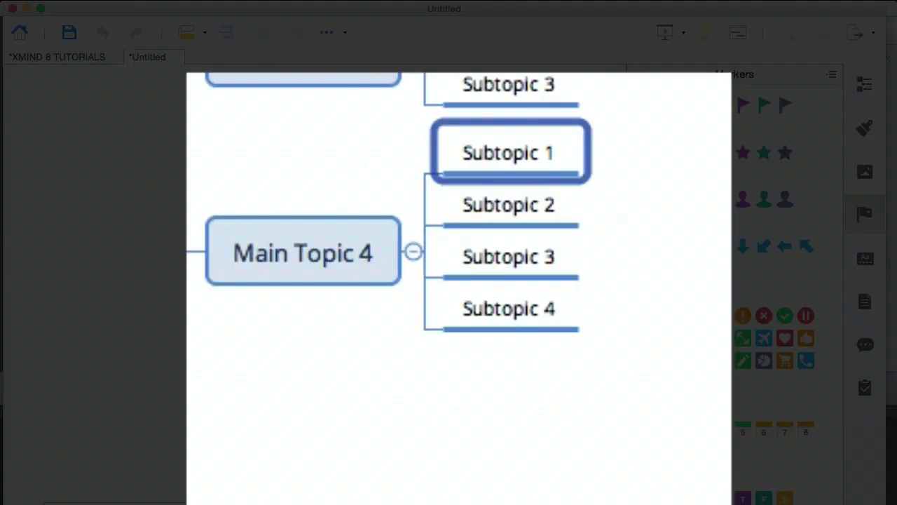
pyautogui.click(659, 498)
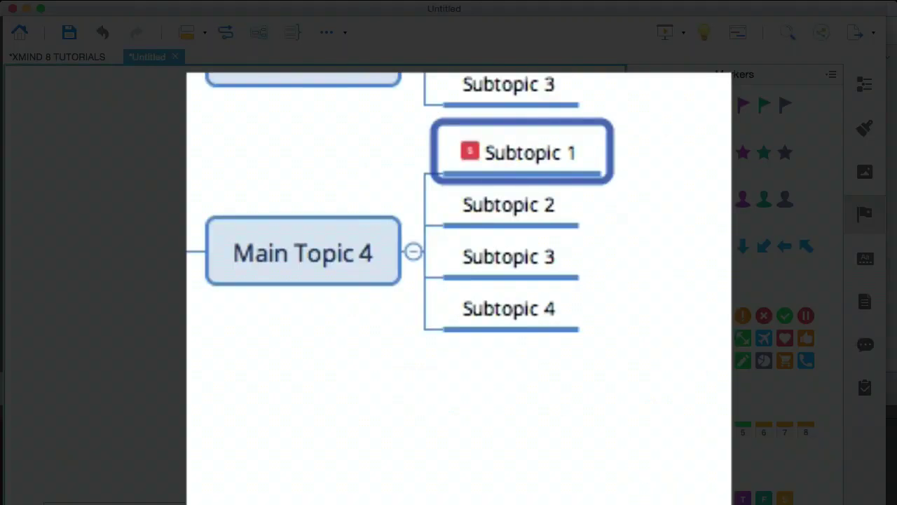
pyautogui.click(506, 208)
pyautogui.click(679, 498)
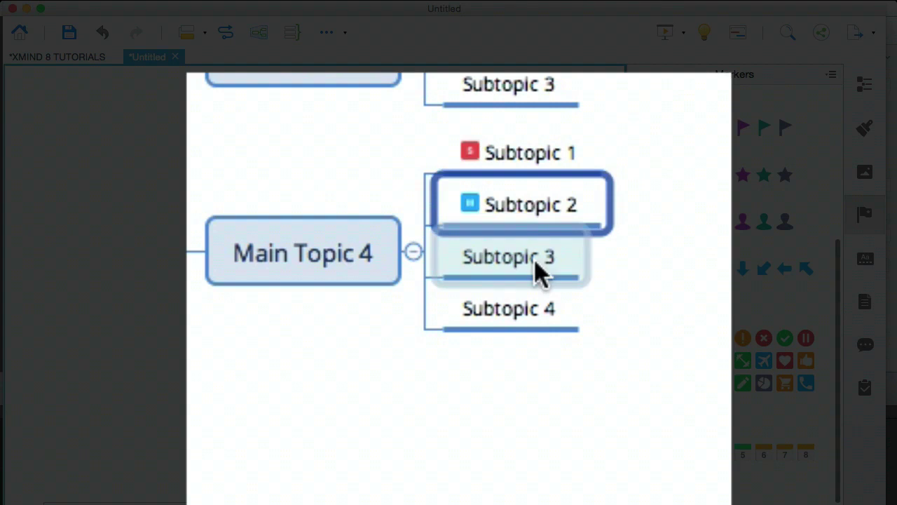
pyautogui.click(535, 259)
pyautogui.scroll(-2, 774, 301)
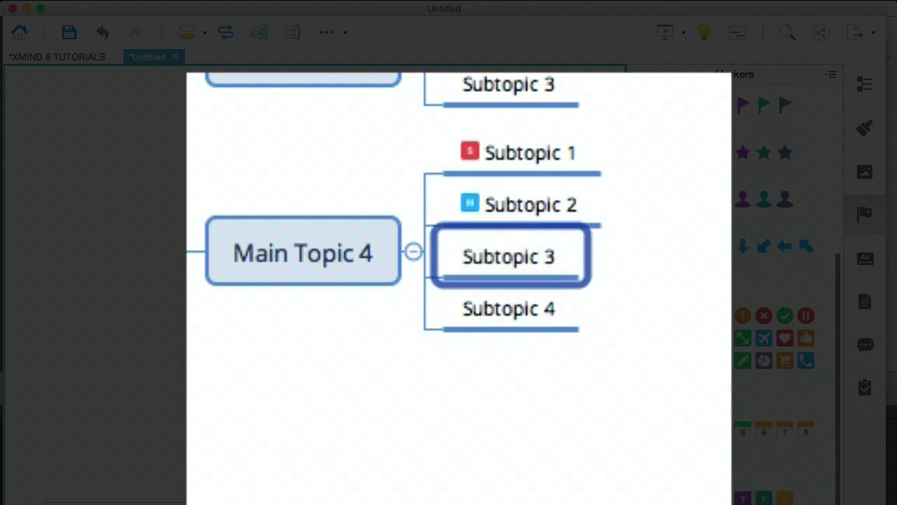
pyautogui.click(741, 497)
pyautogui.click(510, 305)
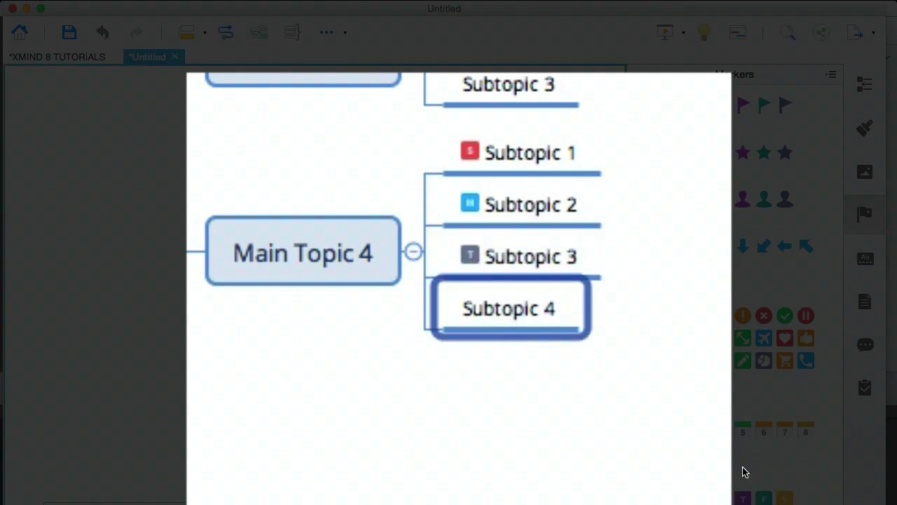
pyautogui.click(763, 498)
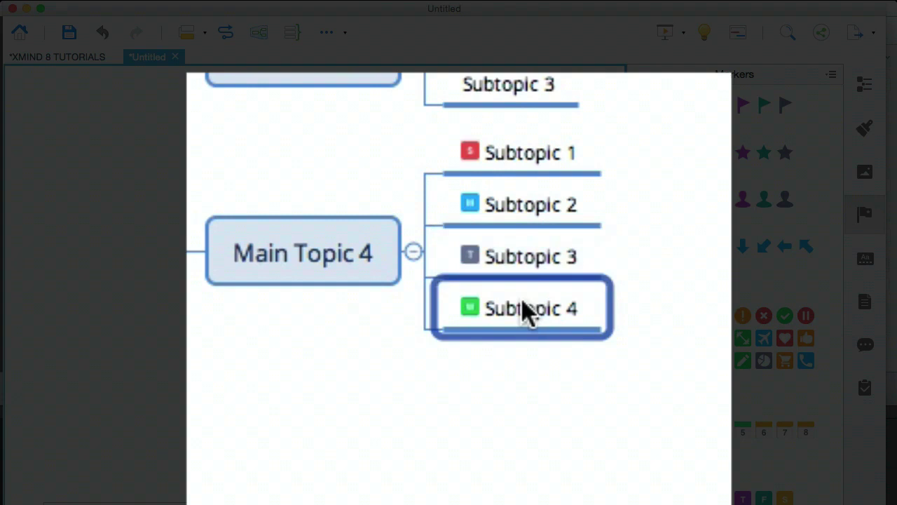
# Step: Add three more subtopics below Subtopic 4 of Main Topic 4
pyautogui.press('Return')
pyautogui.press('Return')
pyautogui.press('Return')
# Step: Mark Subtopic 5 with the purple T and Subtopic 6 with the teal F day marker, and delete Subtopic 7 of Main Topic 4
pyautogui.click(525, 340)
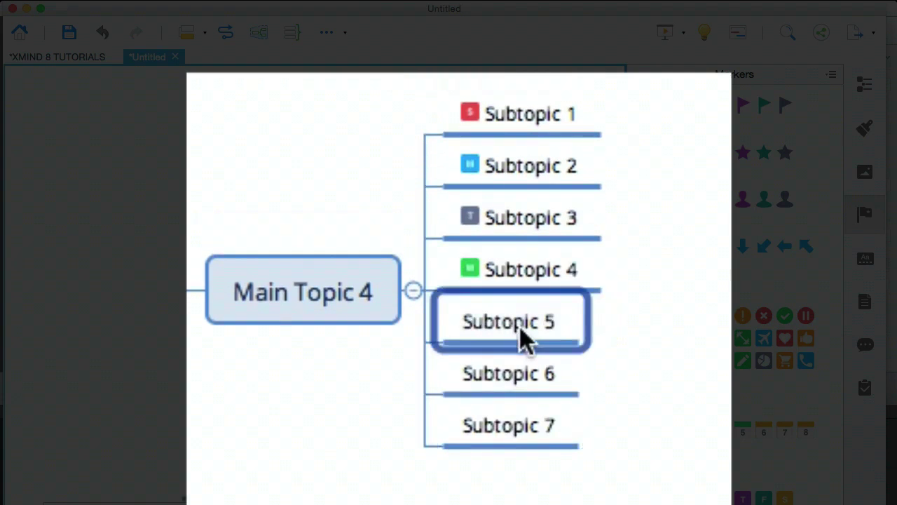
pyautogui.click(743, 498)
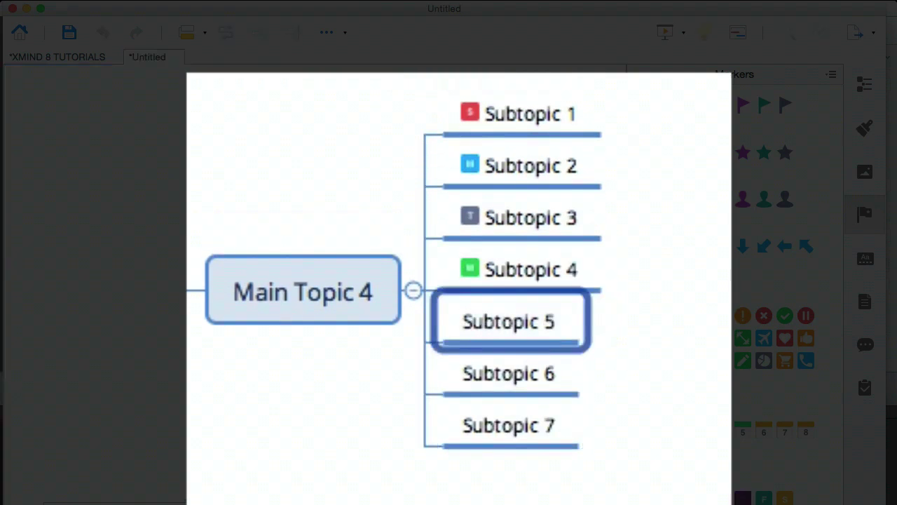
pyautogui.click(529, 393)
pyautogui.click(764, 497)
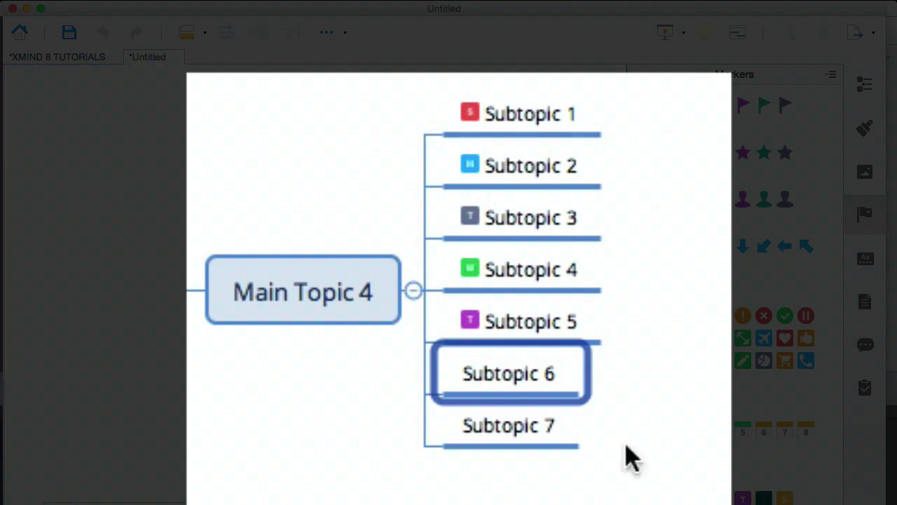
pyautogui.click(506, 434)
pyautogui.press('Delete')
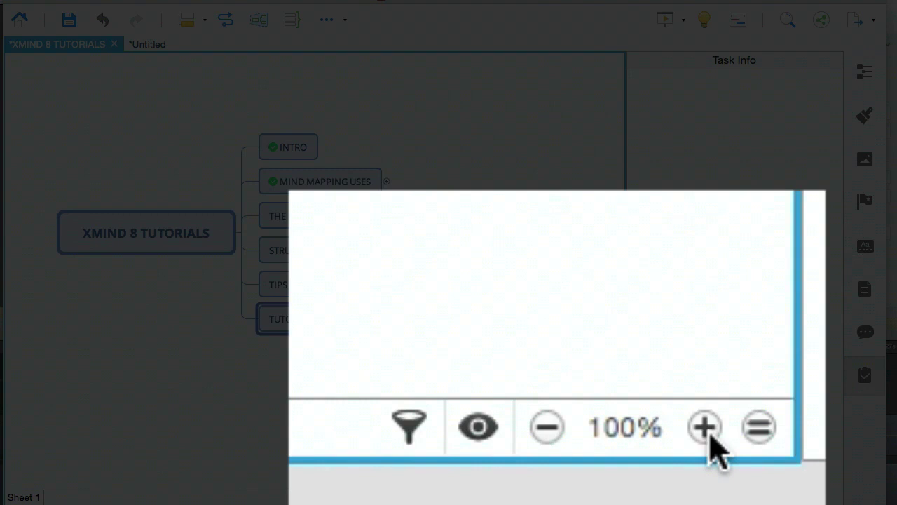
# Step: Enlarge the map view to examine the day-of-week markers on Main Topic 4's subtopics
pyautogui.click(704, 429)
pyautogui.click(704, 429)
pyautogui.click(705, 429)
pyautogui.click(704, 429)
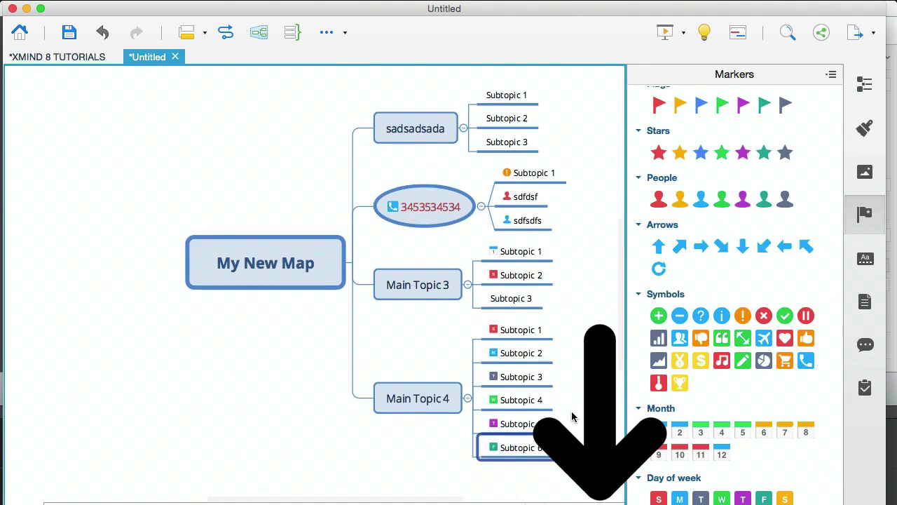
pyautogui.scroll(-5, 572, 417)
pyautogui.hscroll(5, 572, 417)
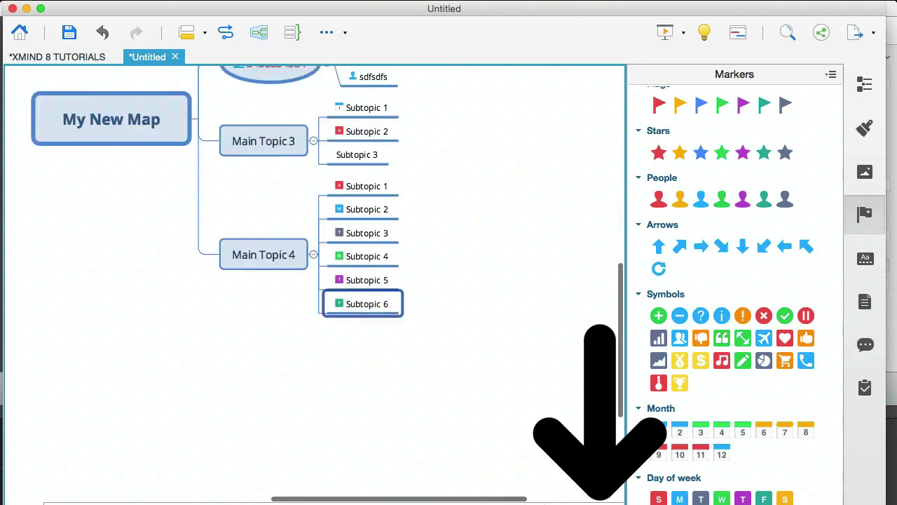
pyautogui.scroll(-1, 536, 447)
pyautogui.hscroll(2, 535, 447)
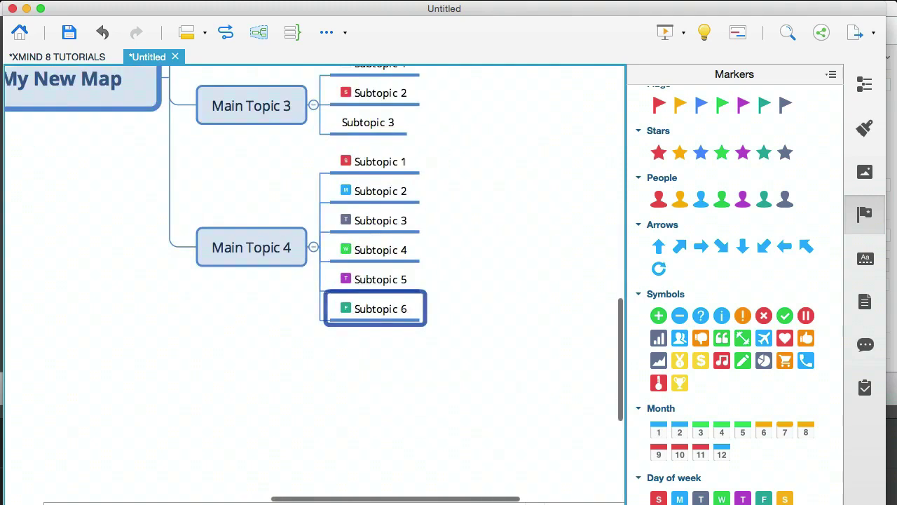
pyautogui.press('super+equal')
pyautogui.hscroll(1, 535, 447)
pyautogui.scroll(2, 535, 447)
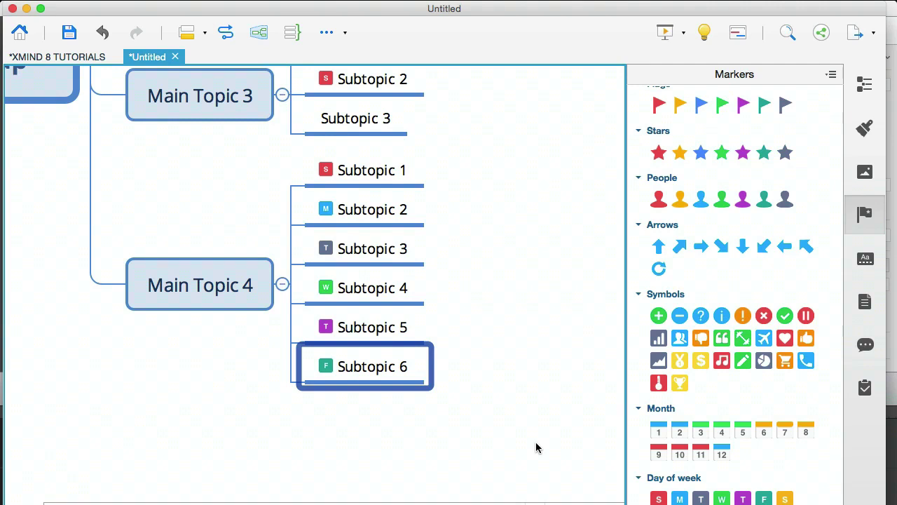
pyautogui.press('super+equal')
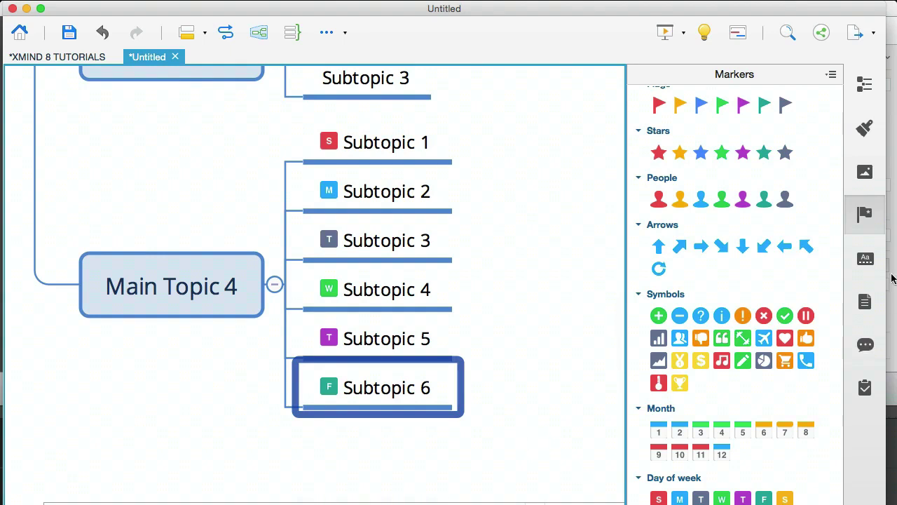
# Step: Open the map theme collection and apply the default Professional theme
pyautogui.click(866, 259)
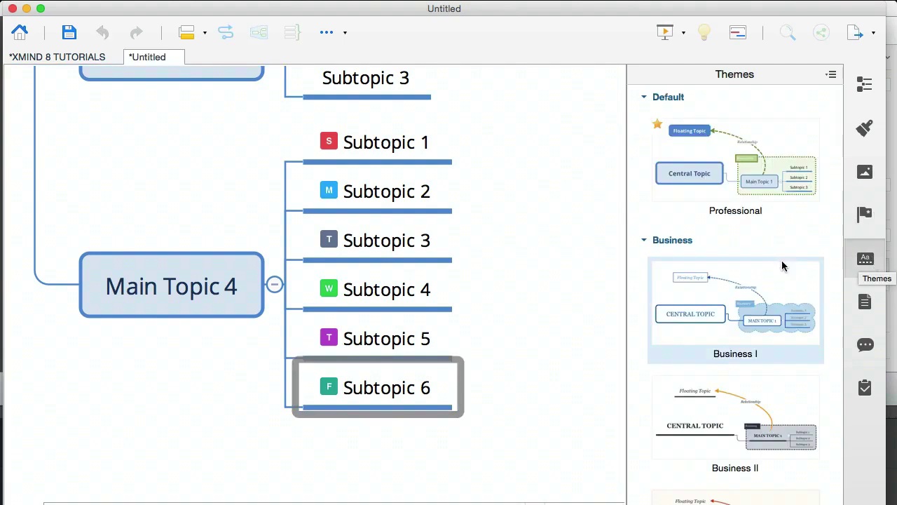
pyautogui.scroll(-2, 762, 262)
pyautogui.scroll(2, 762, 257)
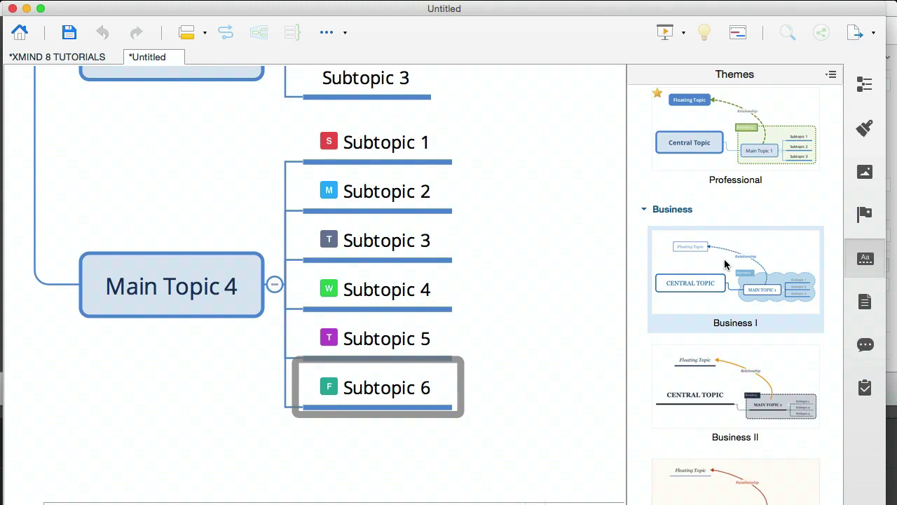
pyautogui.click(743, 206)
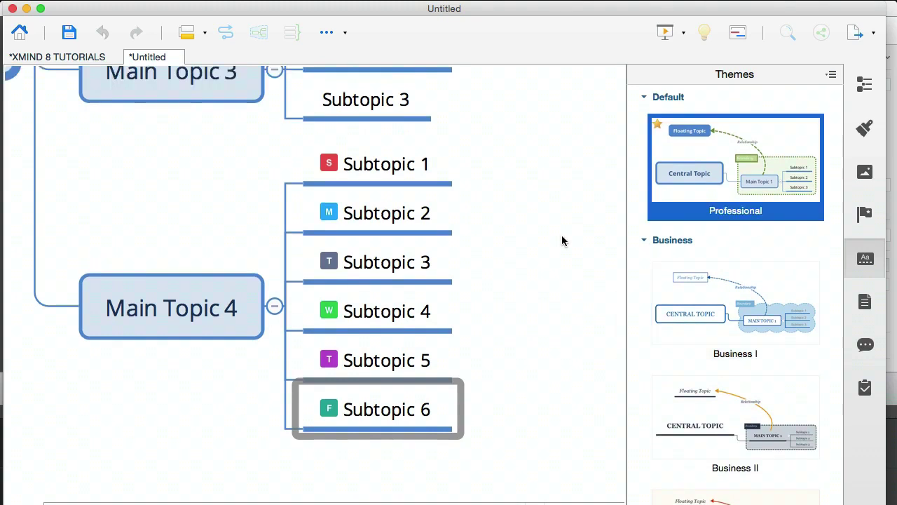
# Step: Apply the Business III theme to the map, overriding the custom topic styles
pyautogui.scroll(1, 562, 240)
pyautogui.scroll(-5, 771, 294)
pyautogui.click(720, 339)
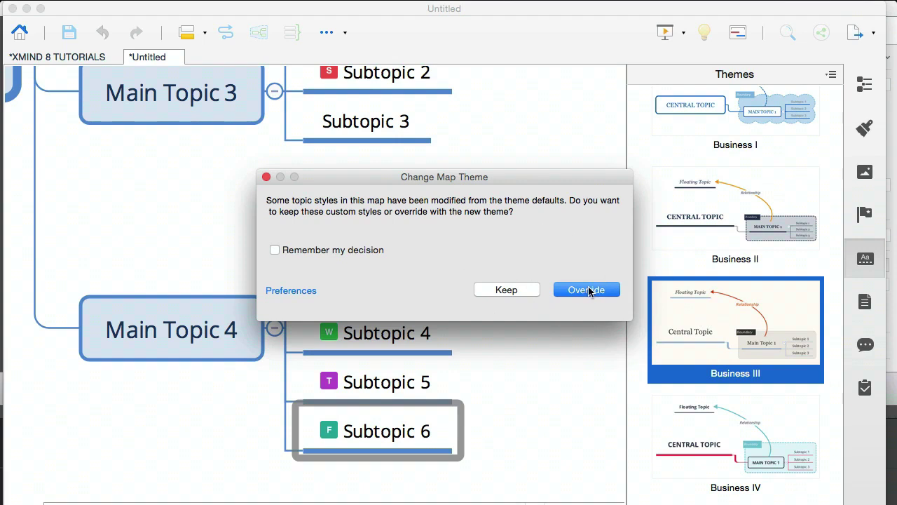
pyautogui.click(586, 289)
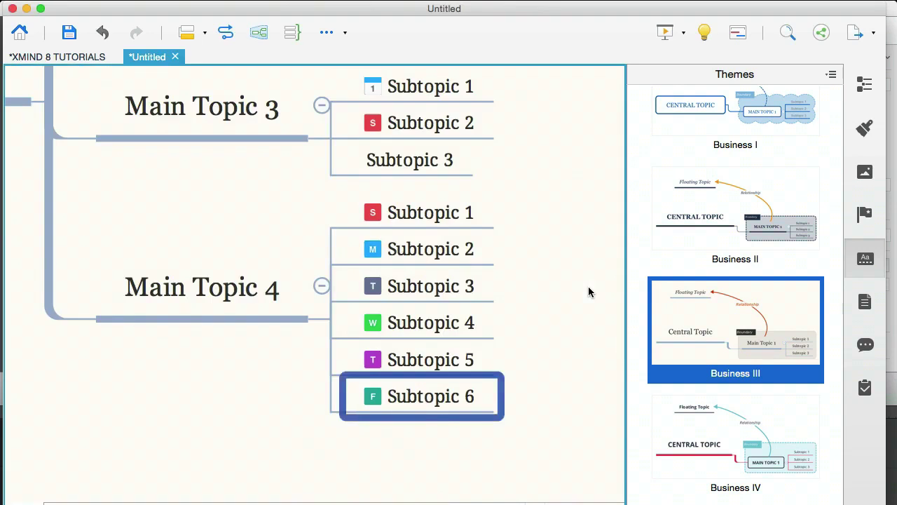
# Step: View the whole map in its new theme, and open the topic notes
pyautogui.press('super+minus')
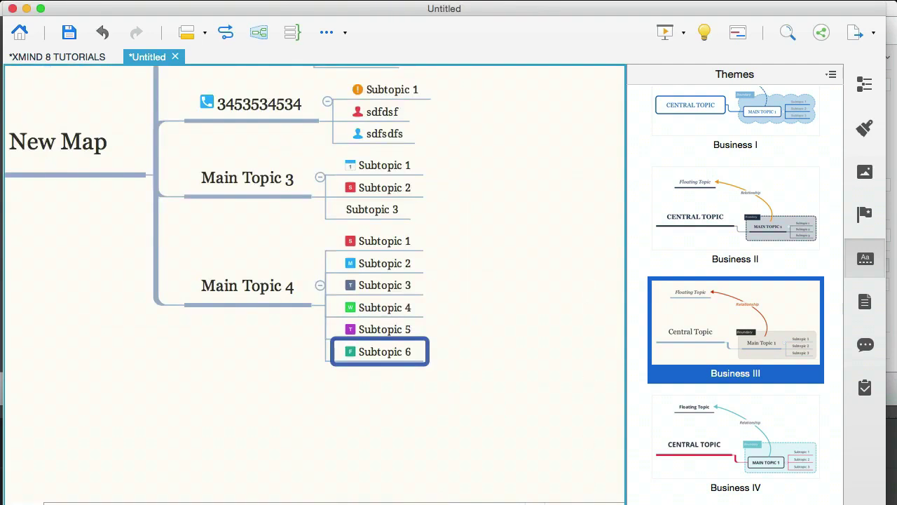
pyautogui.press('super+minus')
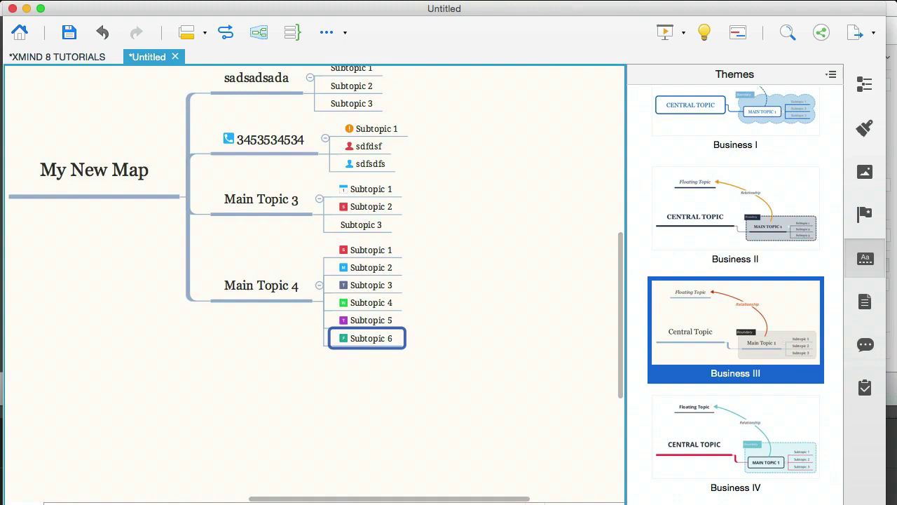
pyautogui.hscroll(-5, 413, 419)
pyautogui.hscroll(5, 413, 423)
pyautogui.scroll(2, 413, 424)
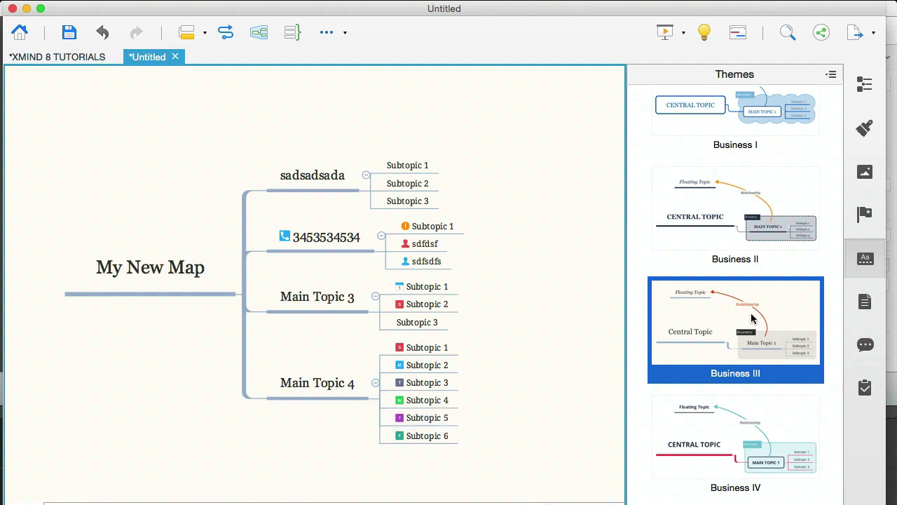
pyautogui.click(863, 304)
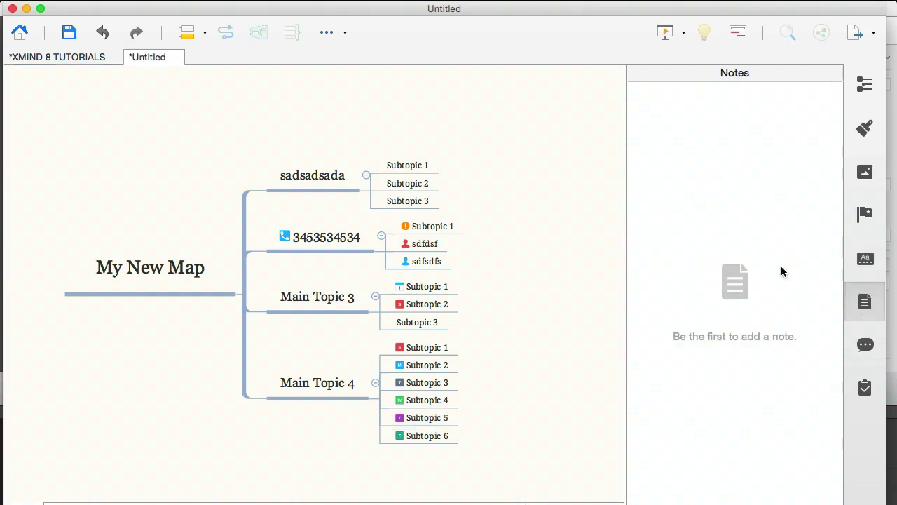
# Step: Add the note "askdhaskdjhsakdhsadasd" to Subtopic 1 of the sadsadsada topic
pyautogui.click(415, 167)
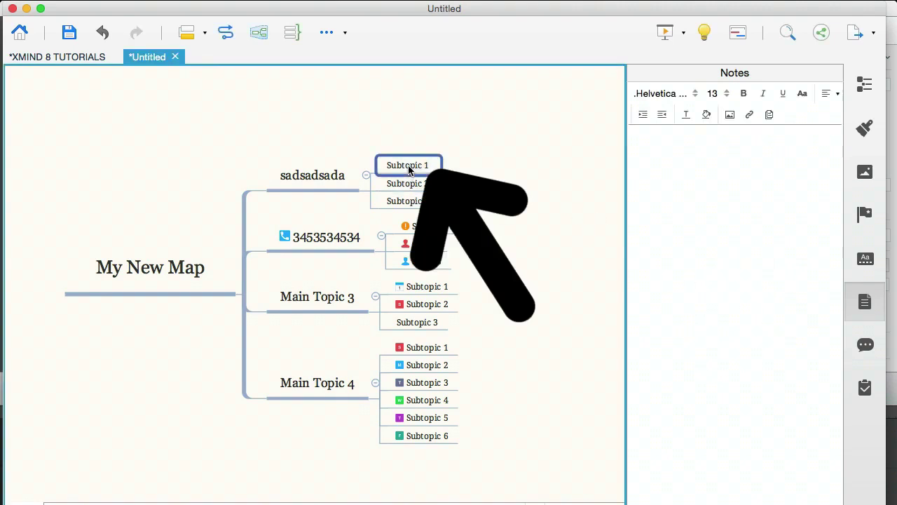
pyautogui.click(725, 253)
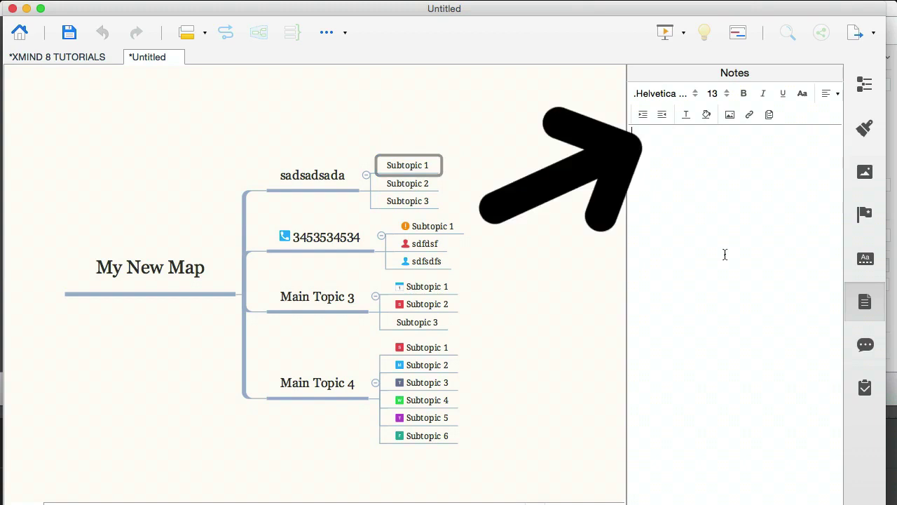
pyautogui.write('askdhaskdjhsakdhsad')
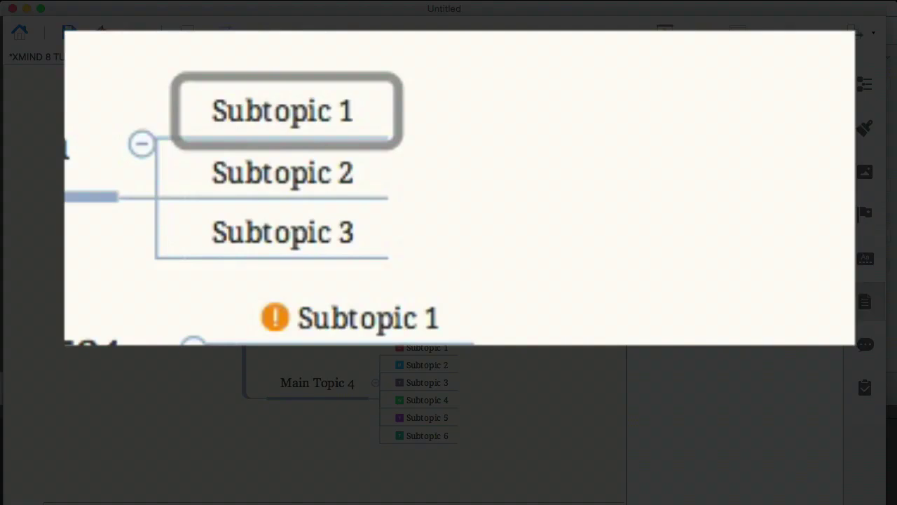
pyautogui.click(754, 220)
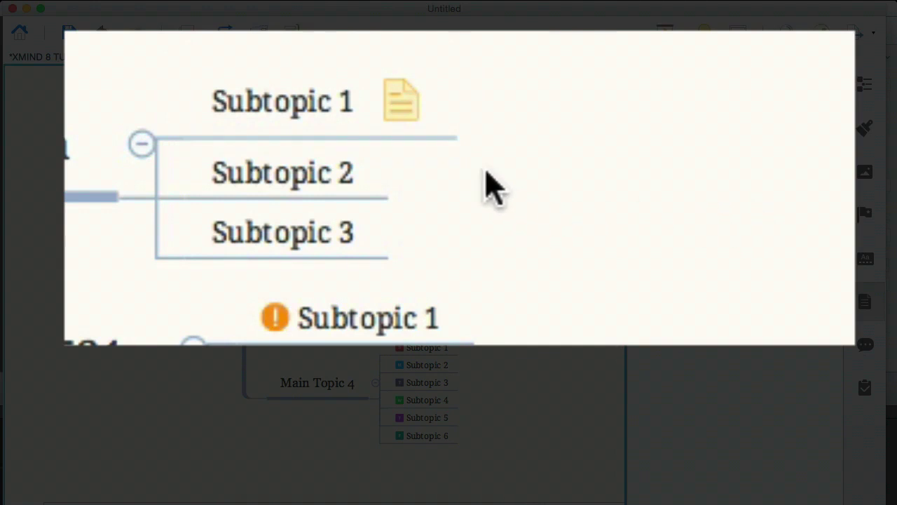
# Step: Compare the notes of the sadsadsada topic and its Subtopic 1
pyautogui.moveTo(414, 129)
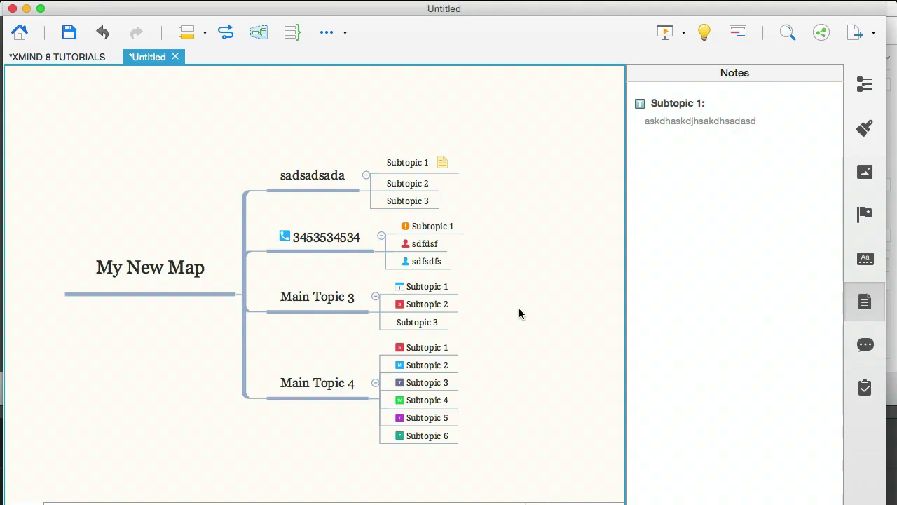
pyautogui.click(315, 179)
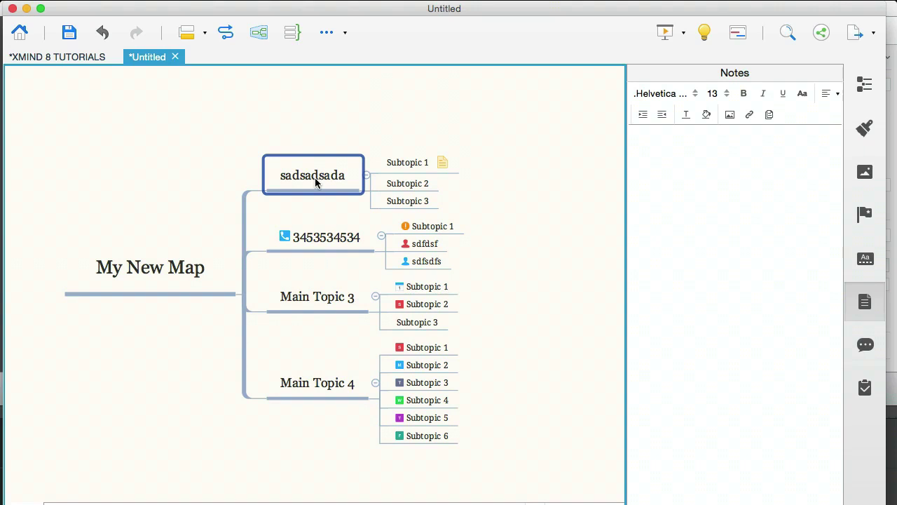
pyautogui.click(412, 165)
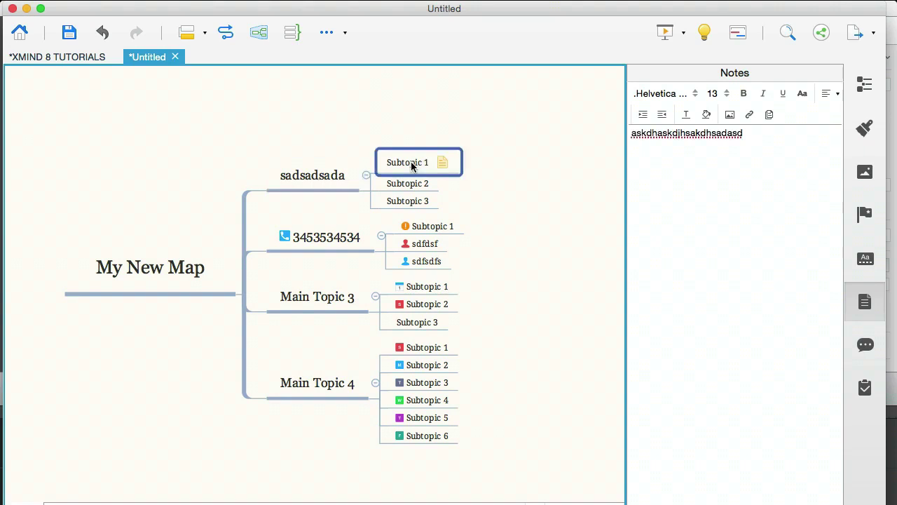
pyautogui.moveTo(442, 165)
# Step: Insert and save the comment "fkhskfhsdkfhdsjkf" on Subtopic 3 of the sadsadsada topic
pyautogui.click(866, 345)
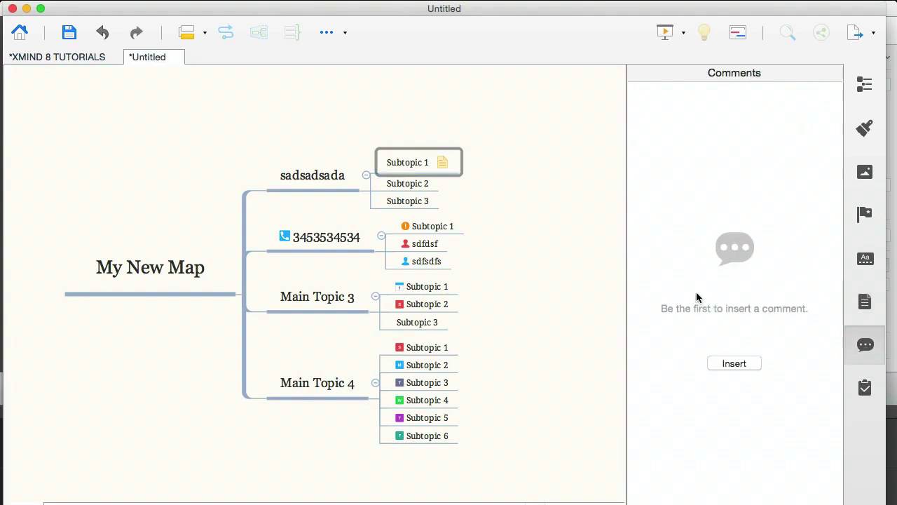
pyautogui.click(401, 160)
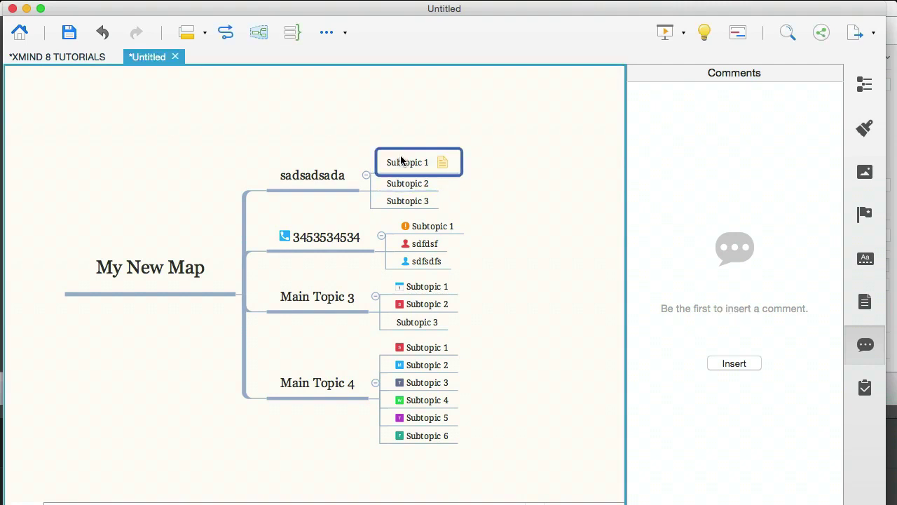
pyautogui.click(409, 202)
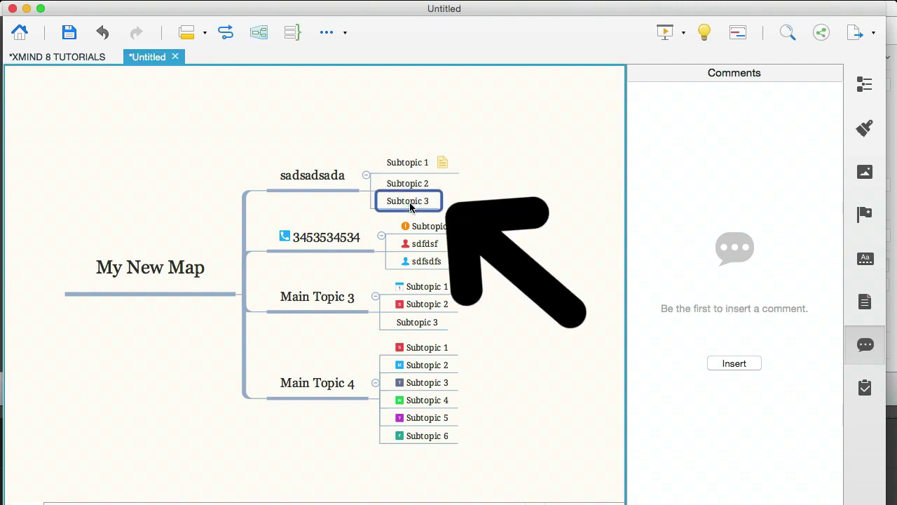
pyautogui.click(739, 362)
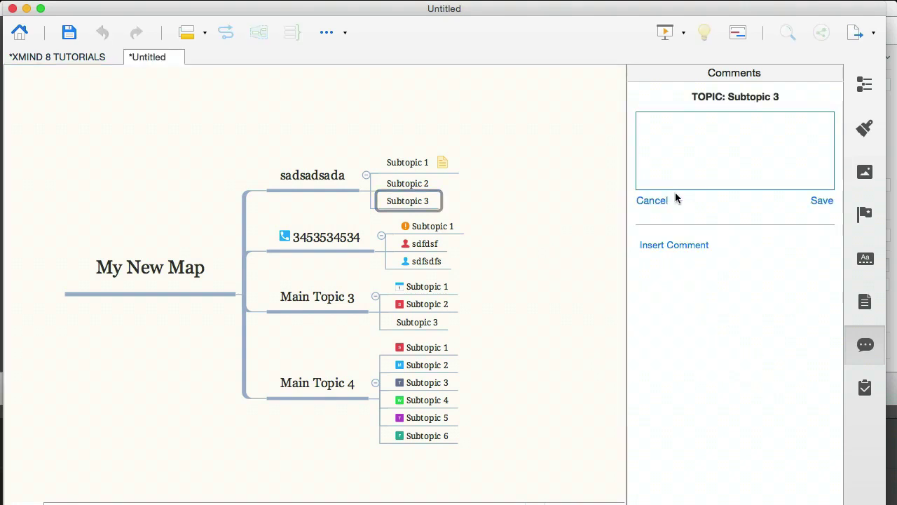
pyautogui.write('fkhskfhsdkfhdsjkf')
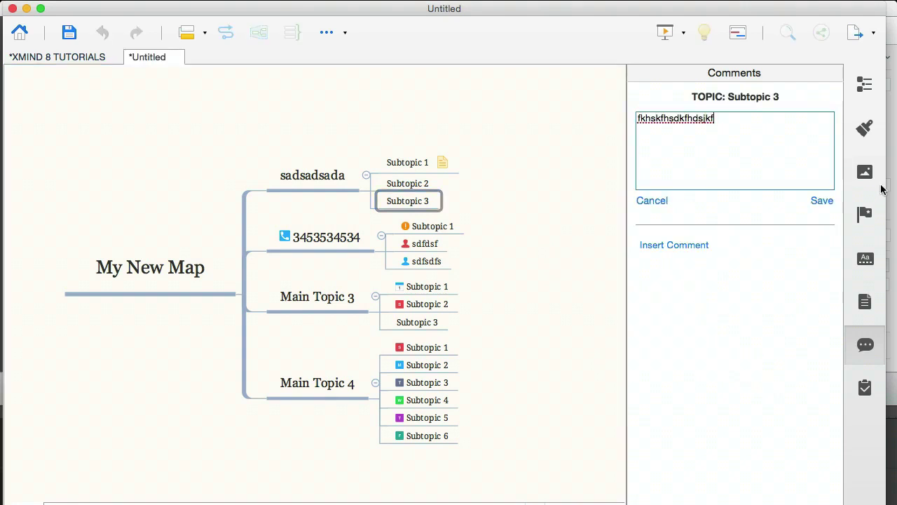
pyautogui.click(825, 202)
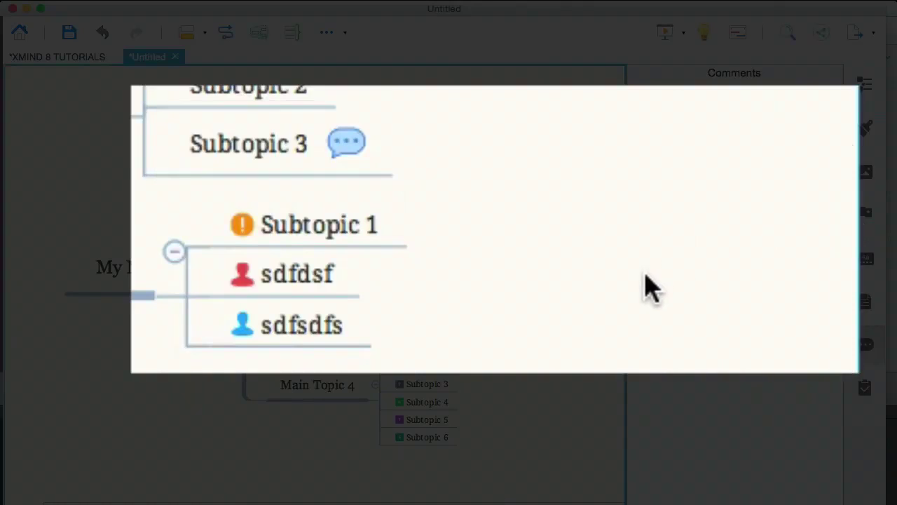
# Step: View the saved comment on the sadsadsada topic's Subtopic 3, and open its task information
pyautogui.click(445, 201)
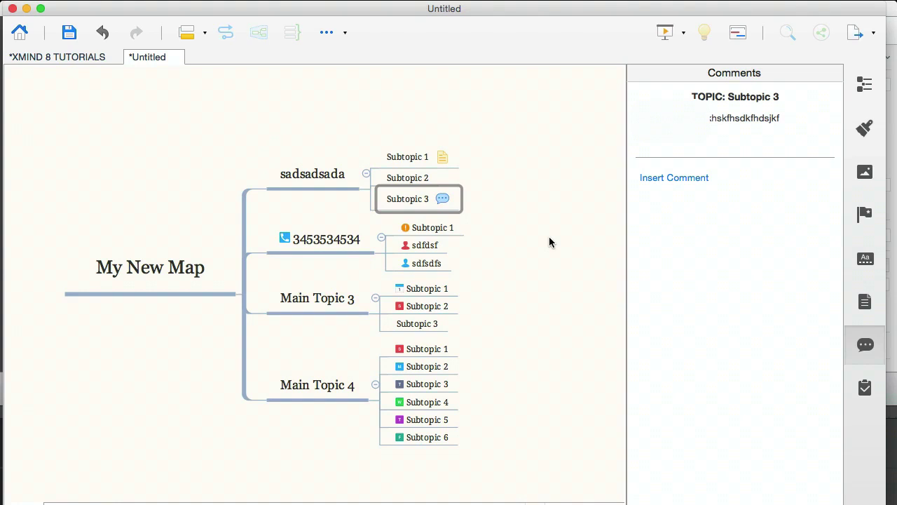
pyautogui.click(865, 389)
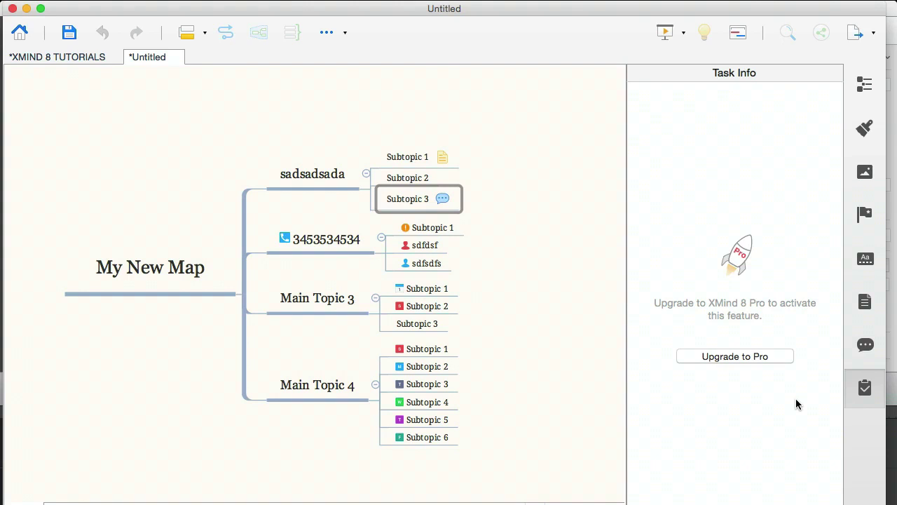
pyautogui.click(578, 405)
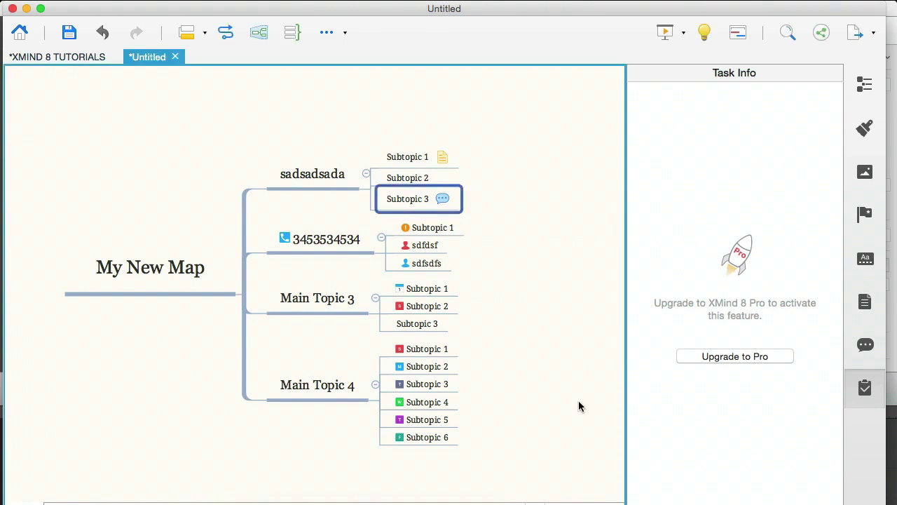